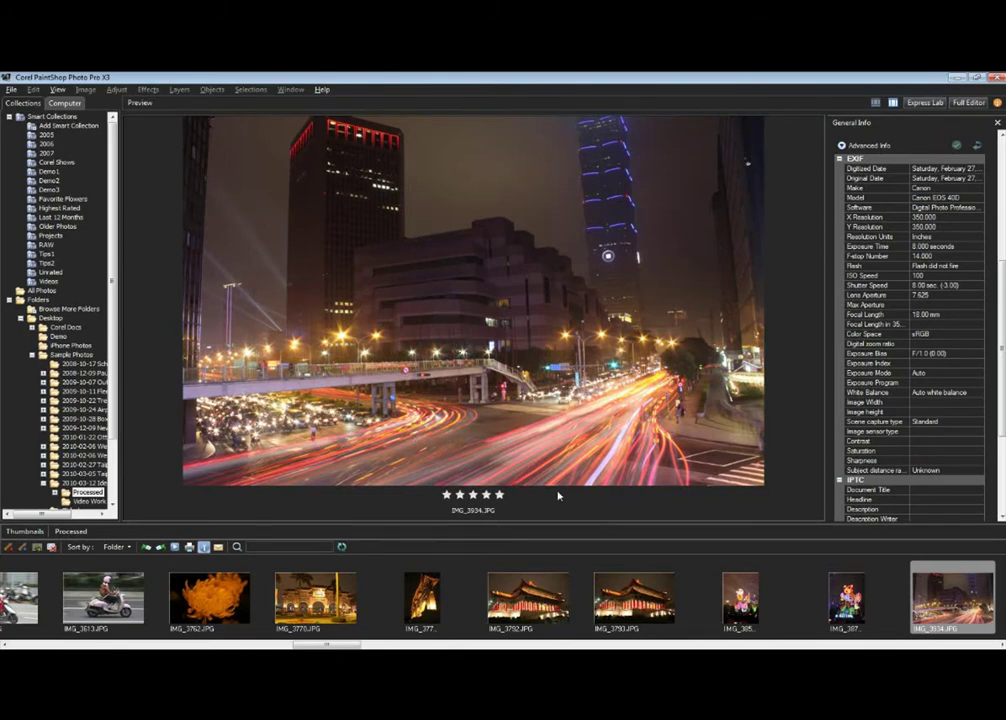
Rate scooter photo IMG_3613 two stars, drop a half-typed tag, then display airplane photo IMG_1361
left_click(103, 598)
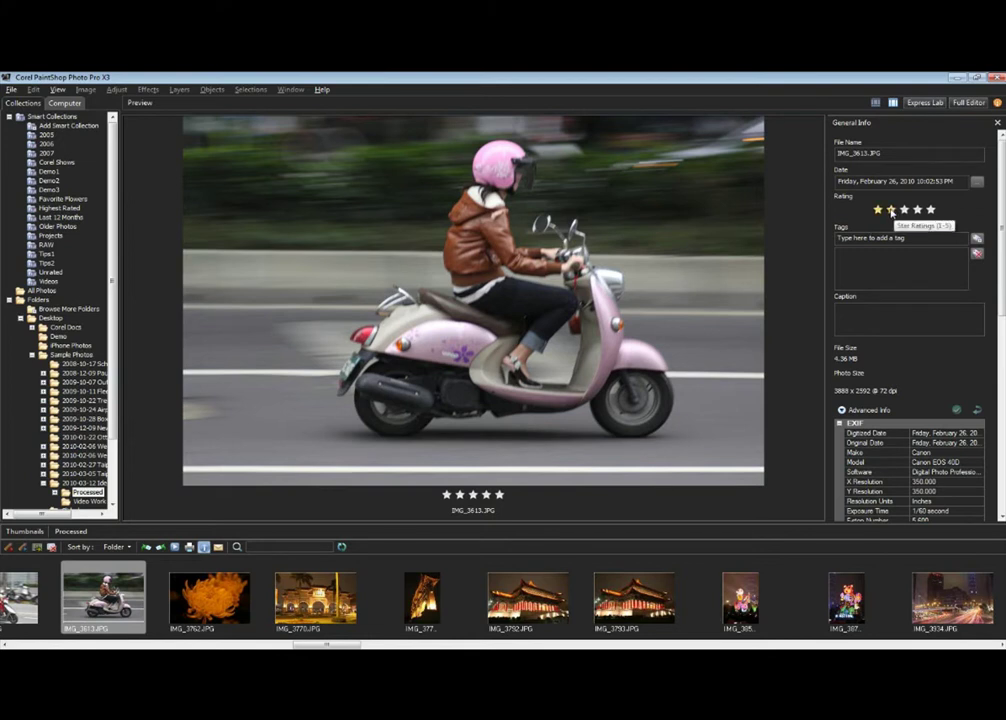
left_click(892, 211)
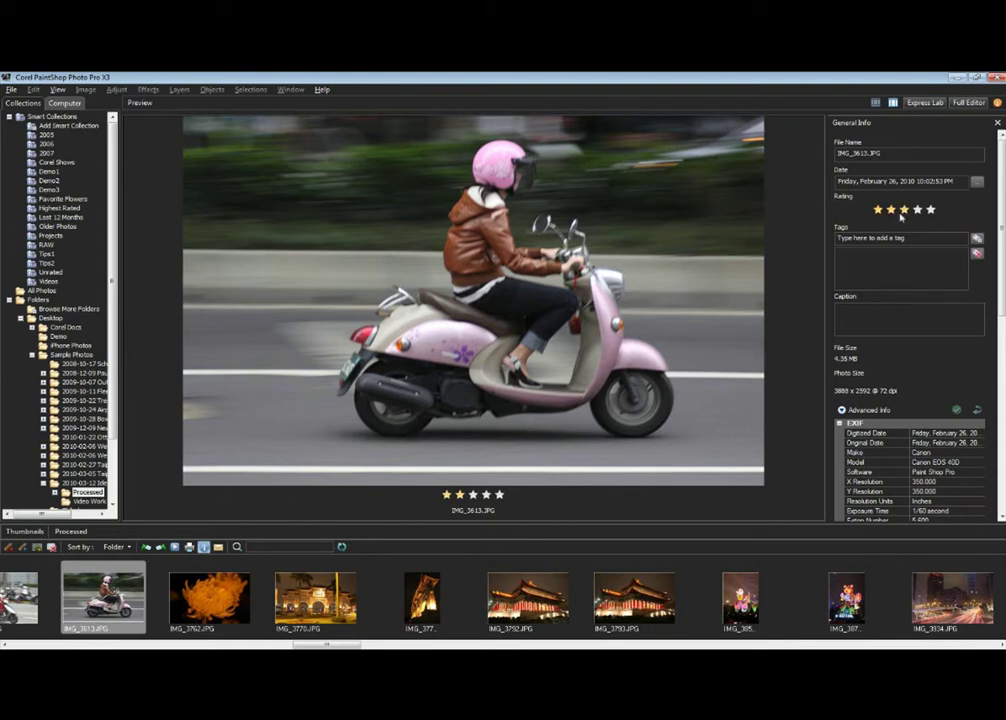
left_click(866, 238)
type("Tai")
key("BackSpace")
key("BackSpace")
key("BackSpace")
left_click_drag(328, 645, 224, 645)
left_click(298, 598)
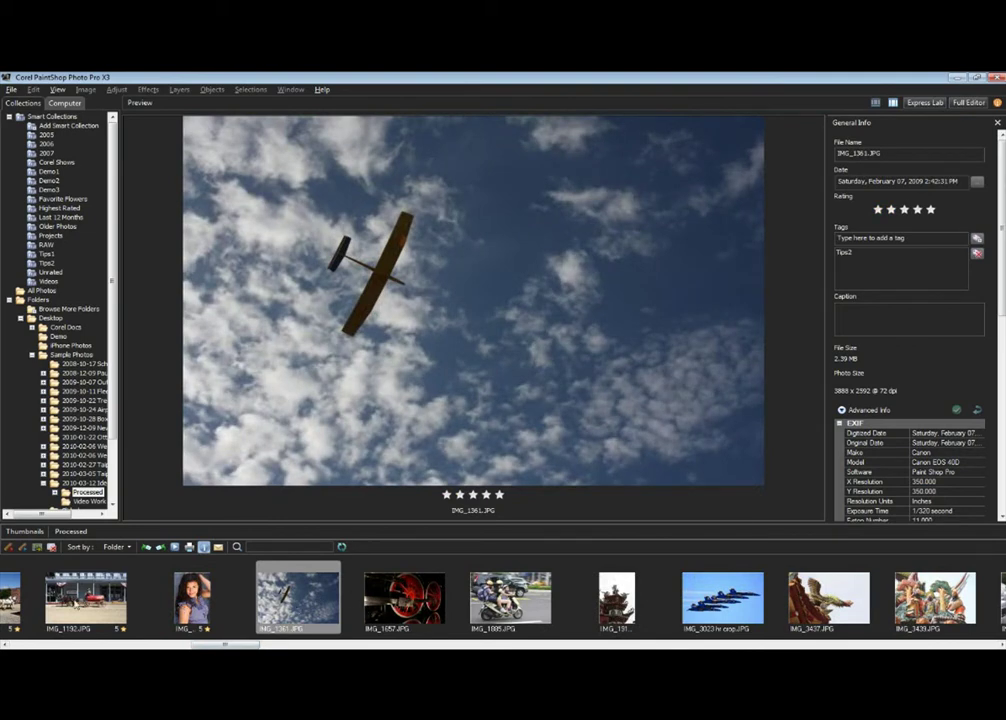
Select IMG_1657 and give it a five-star rating in General Info
left_click(408, 600)
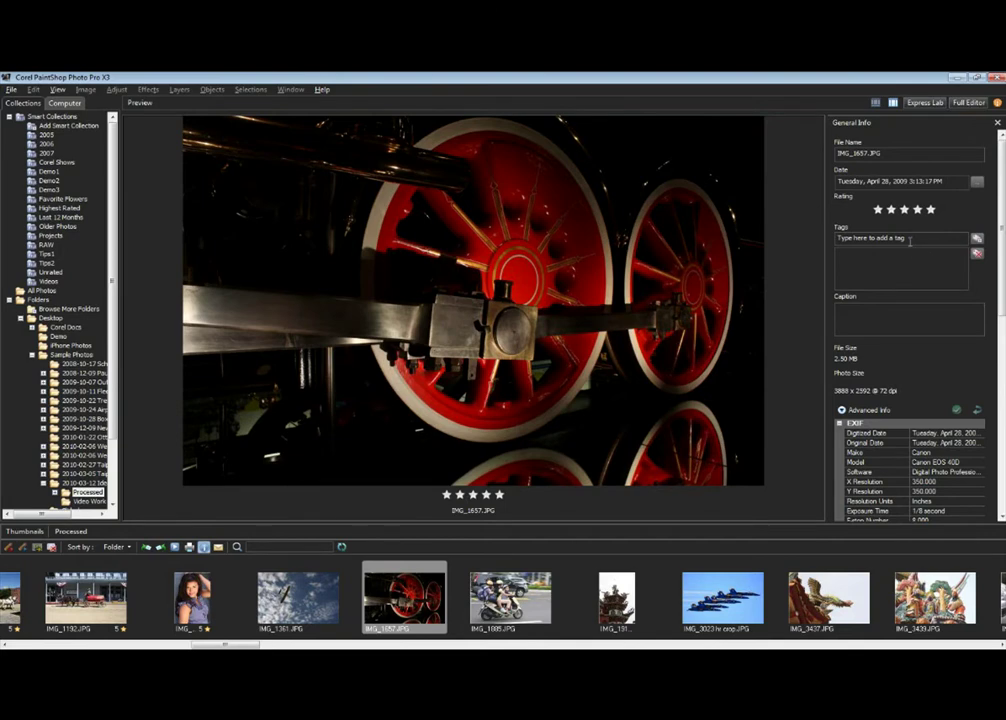
left_click(930, 210)
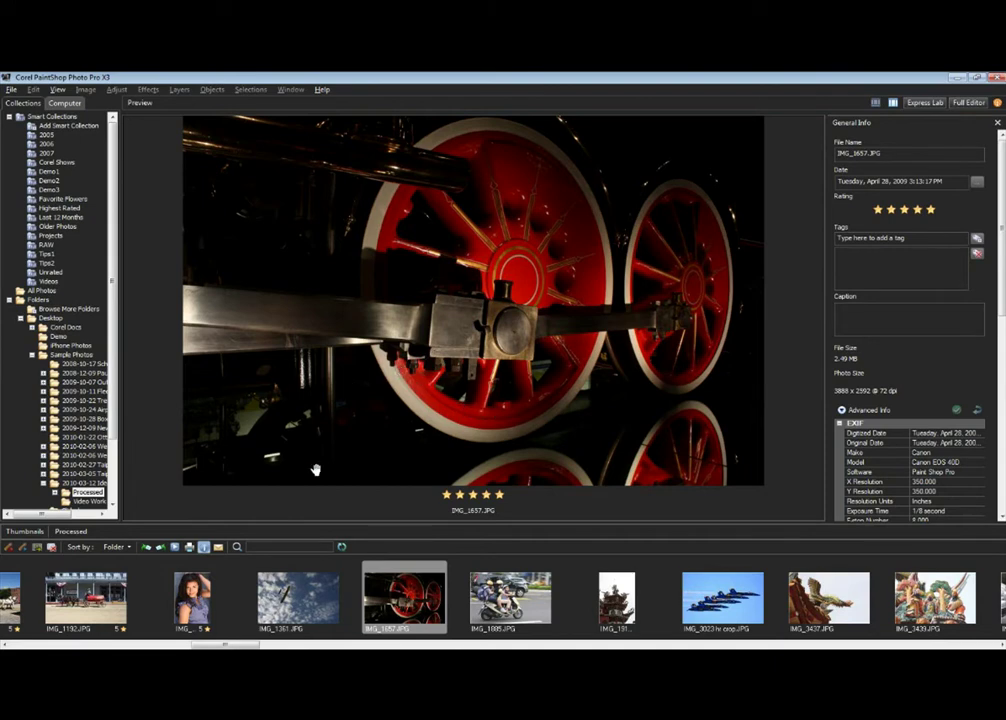
left_click(62, 128)
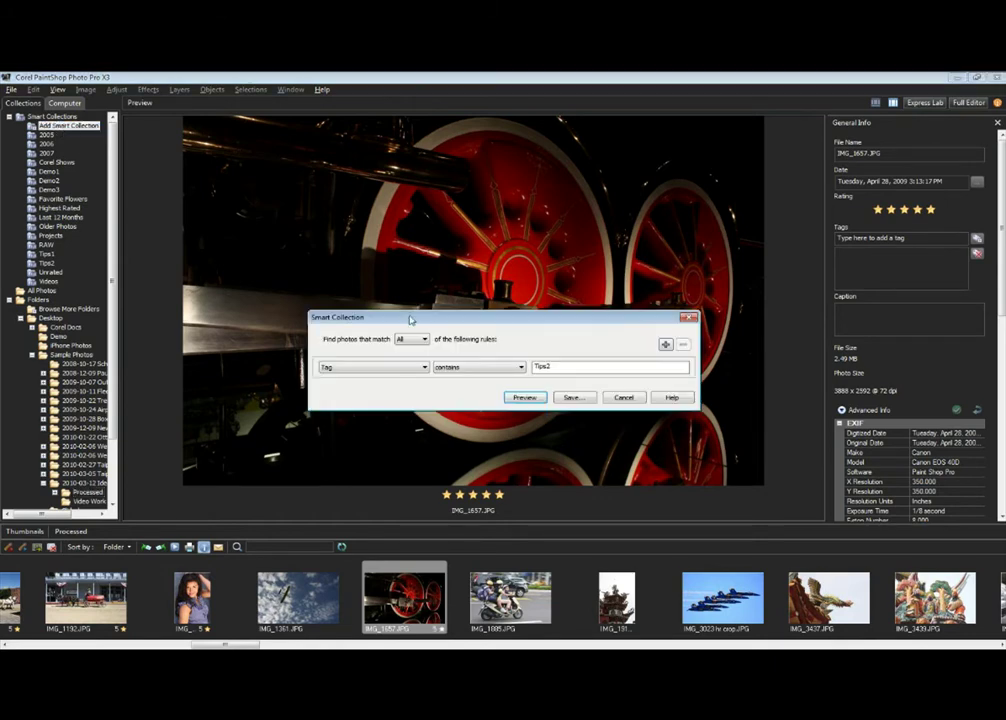
left_click(415, 367)
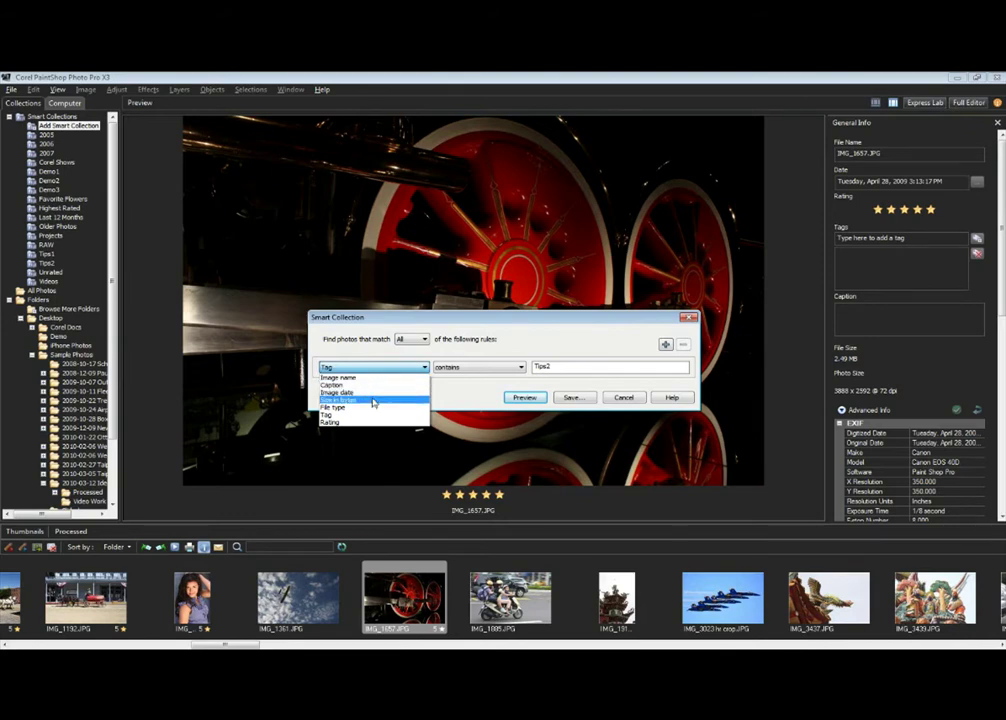
left_click(370, 422)
left_click(500, 371)
left_click(462, 390)
left_click(610, 368)
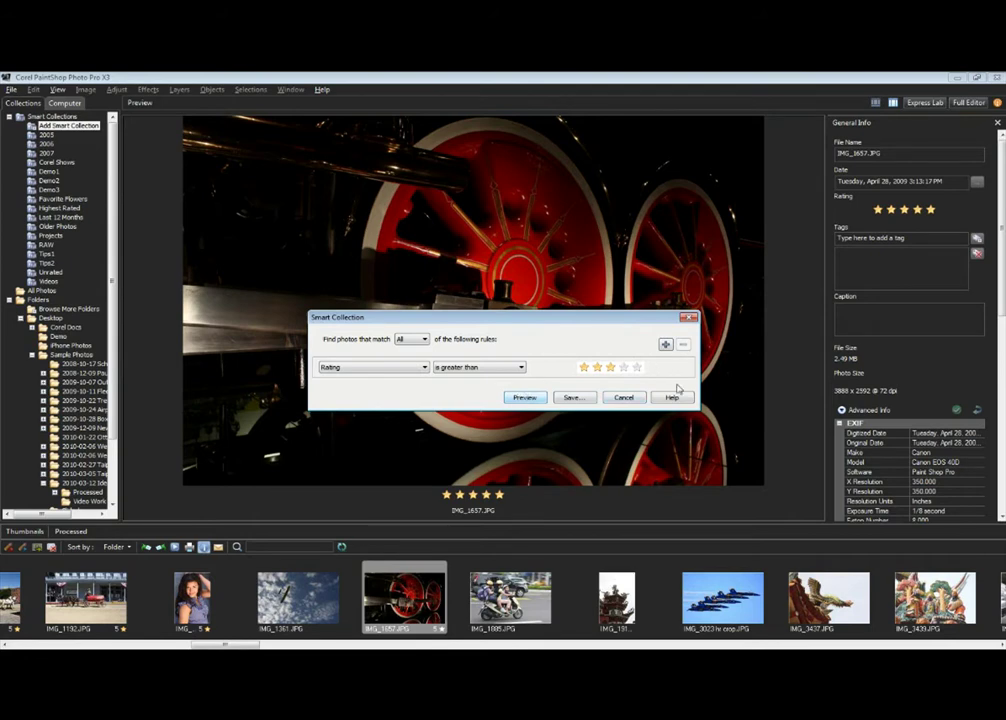
left_click(625, 398)
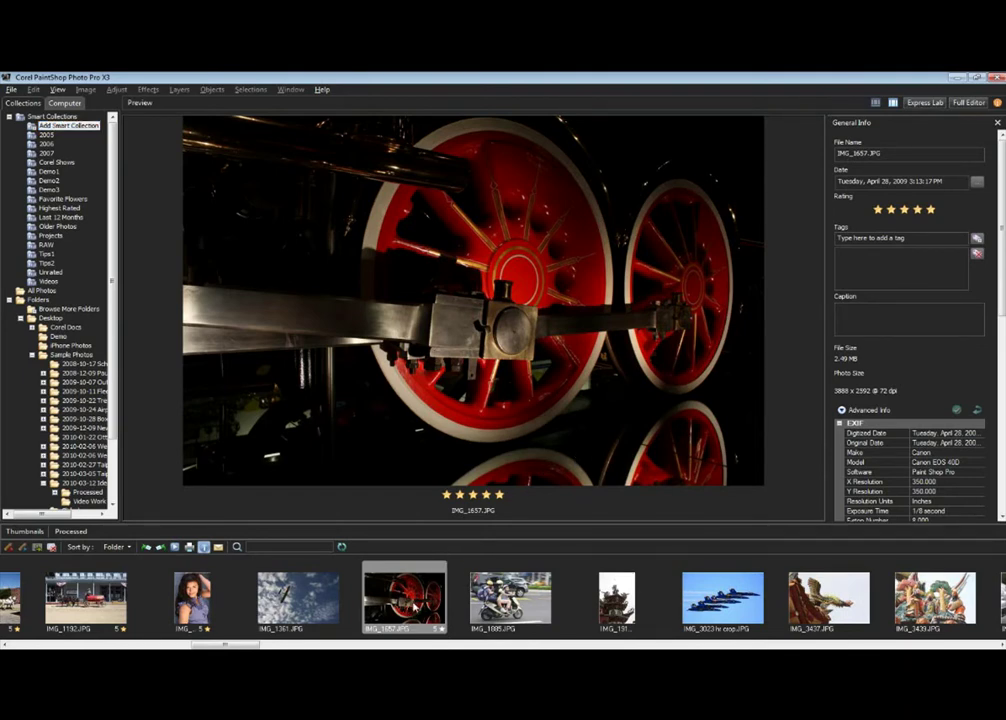
Open the context menu of the IMG_1657 thumbnail in the filmstrip
right_click(412, 600)
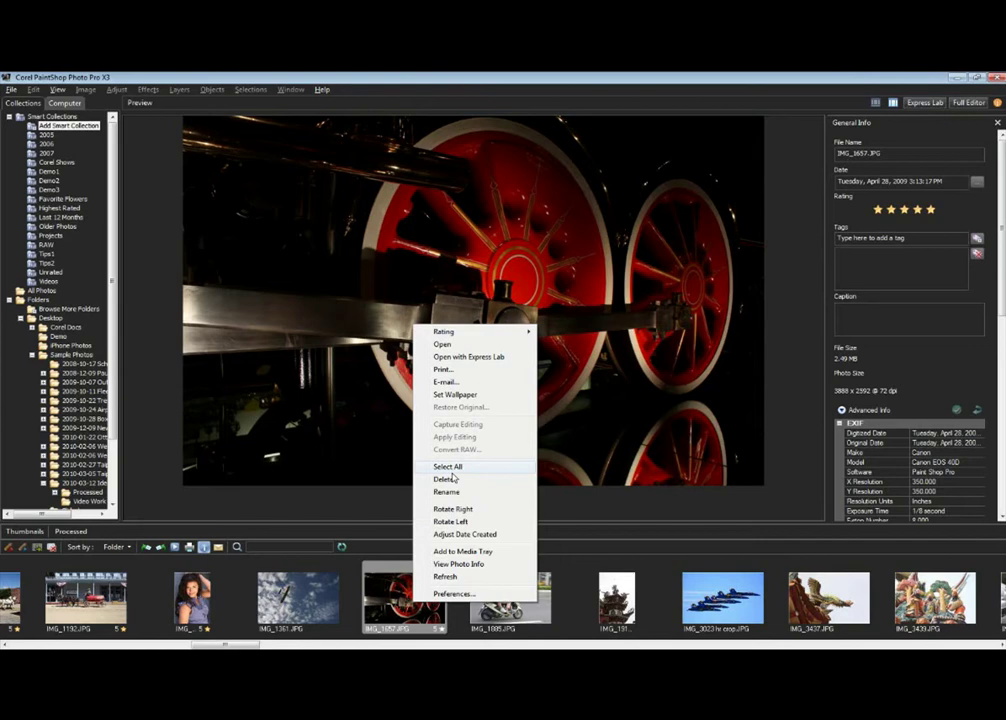
Show the Demo1 smart collection and select all its photos with Ctrl+A
left_click(48, 171)
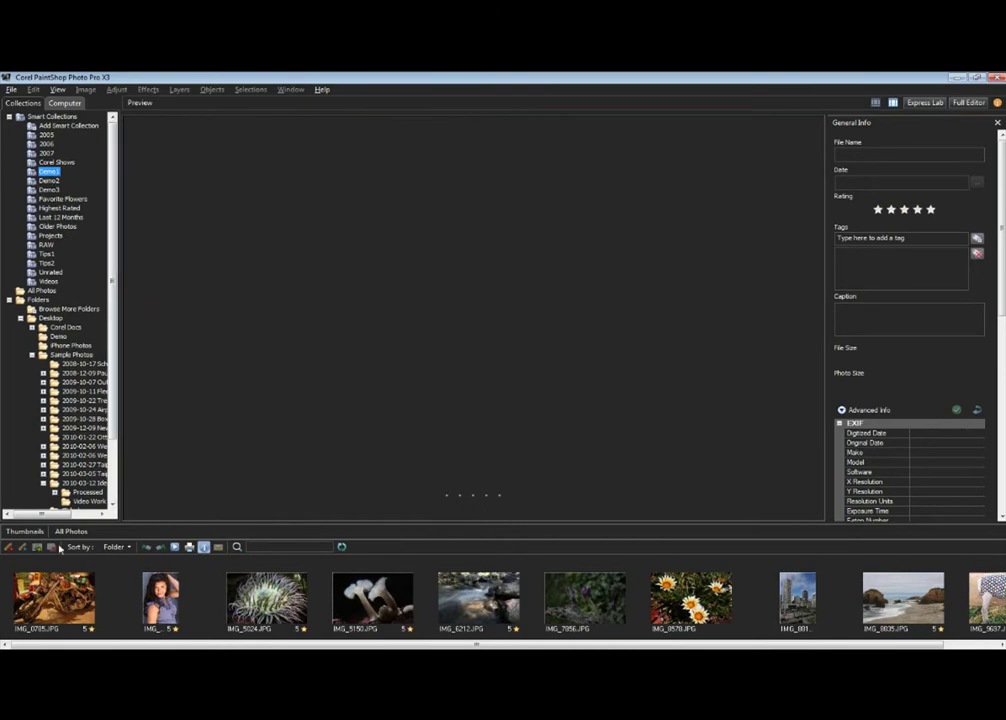
left_click(52, 610)
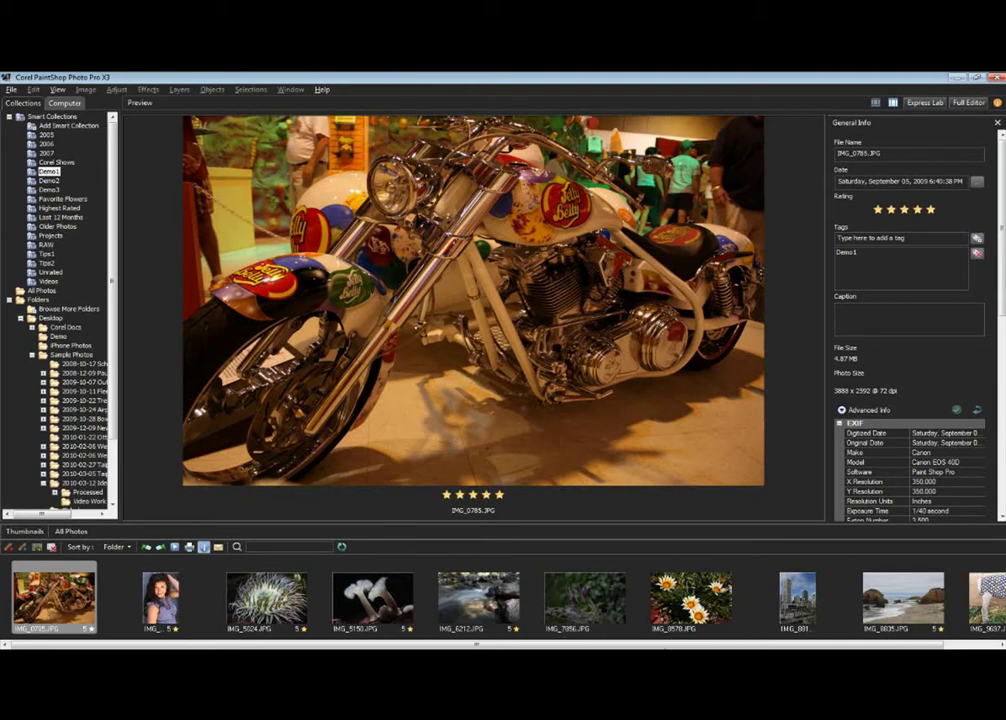
key("ctrl+a")
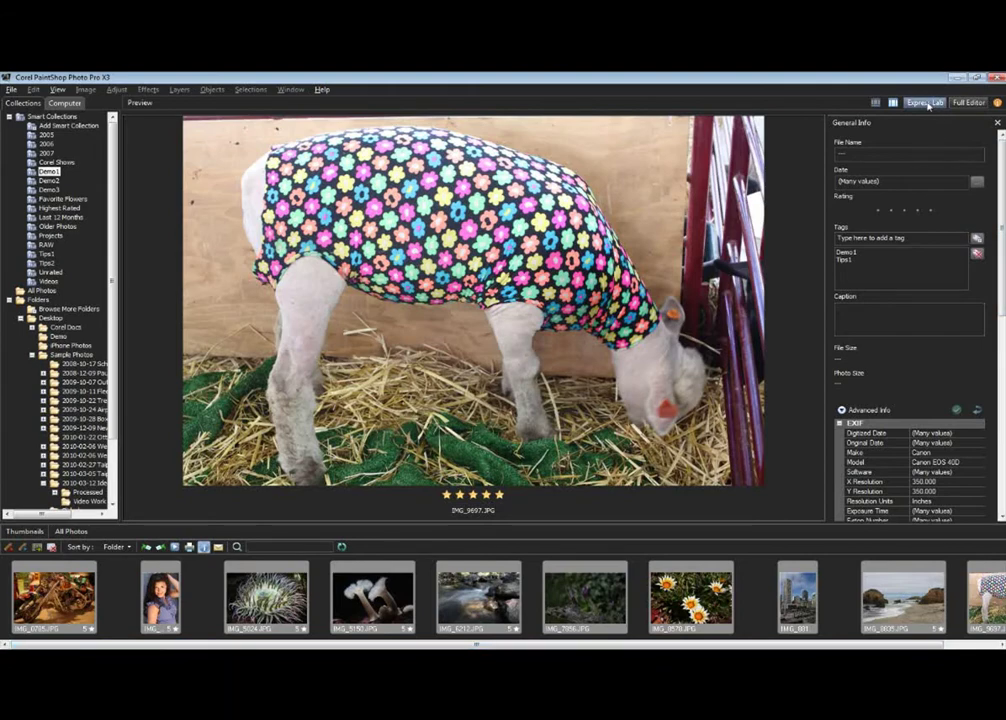
Load the selected Demo1 photos into Express Lab and open Smart Photo Fix for IMG_0785
left_click(926, 103)
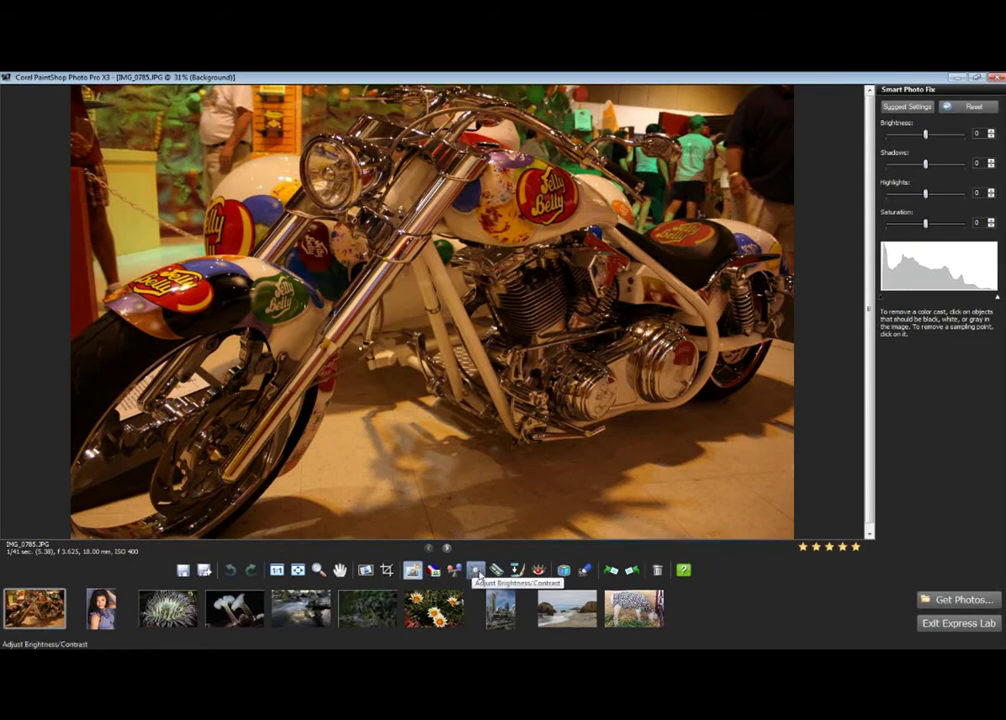
left_click(474, 571)
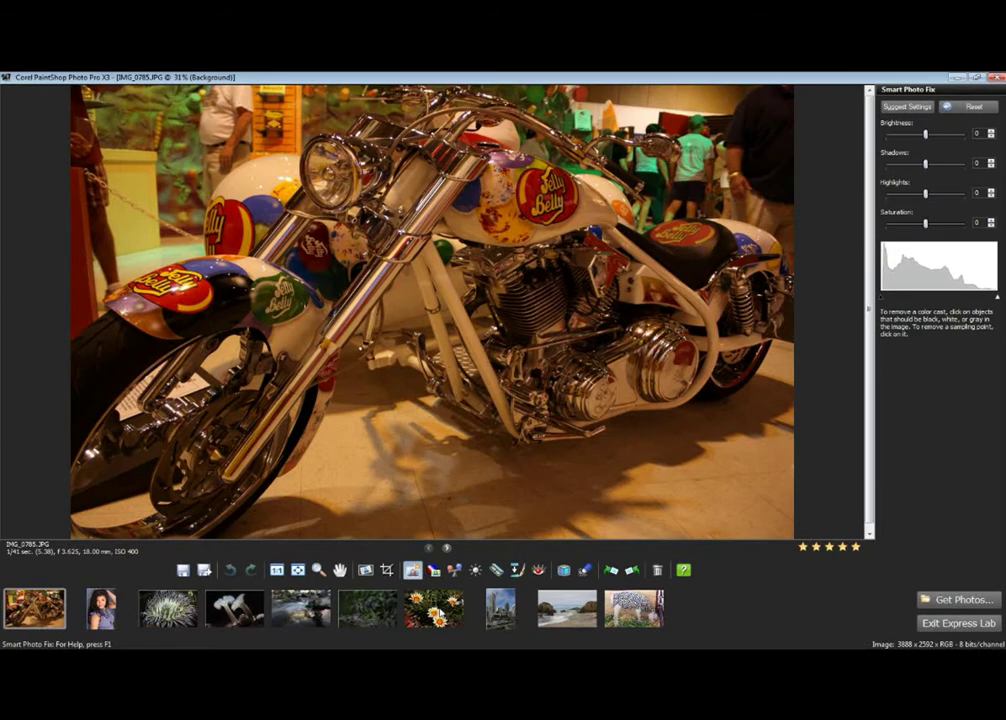
Set the yellow flower photo IMG_8578's brightness to 7, then select the lavender photo
left_click(434, 607)
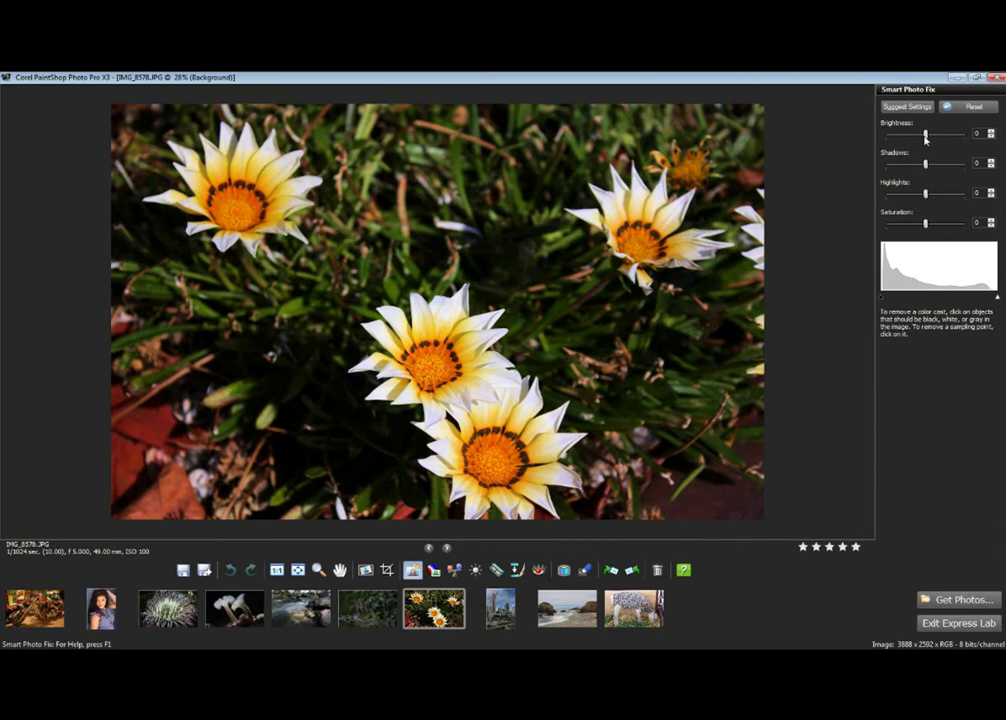
left_click_drag(925, 139, 903, 145)
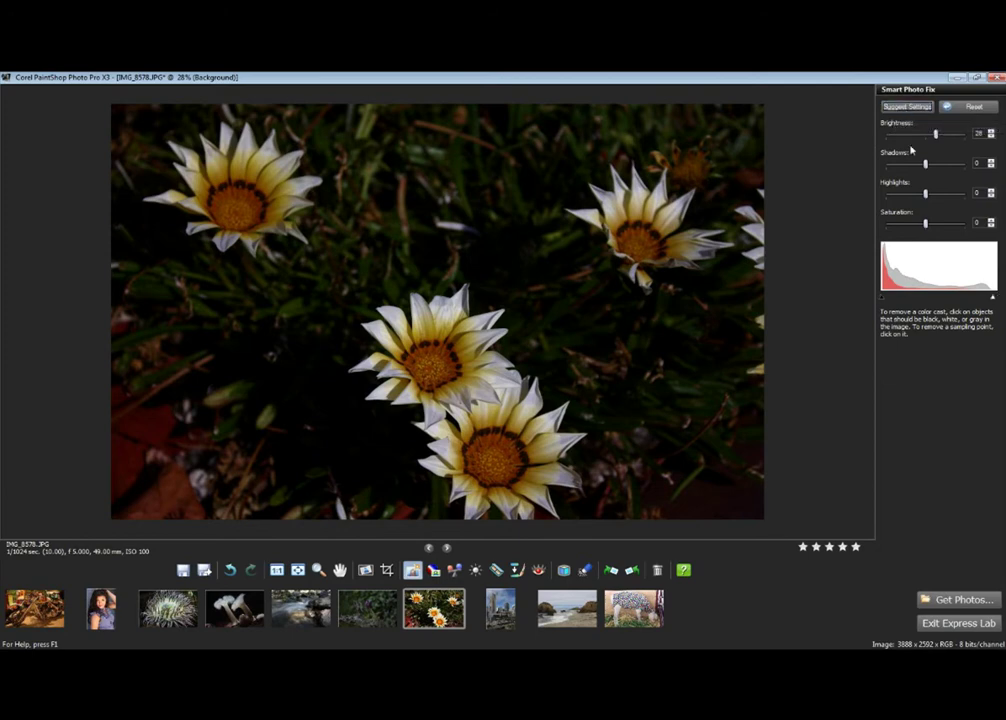
left_click_drag(903, 137, 929, 137)
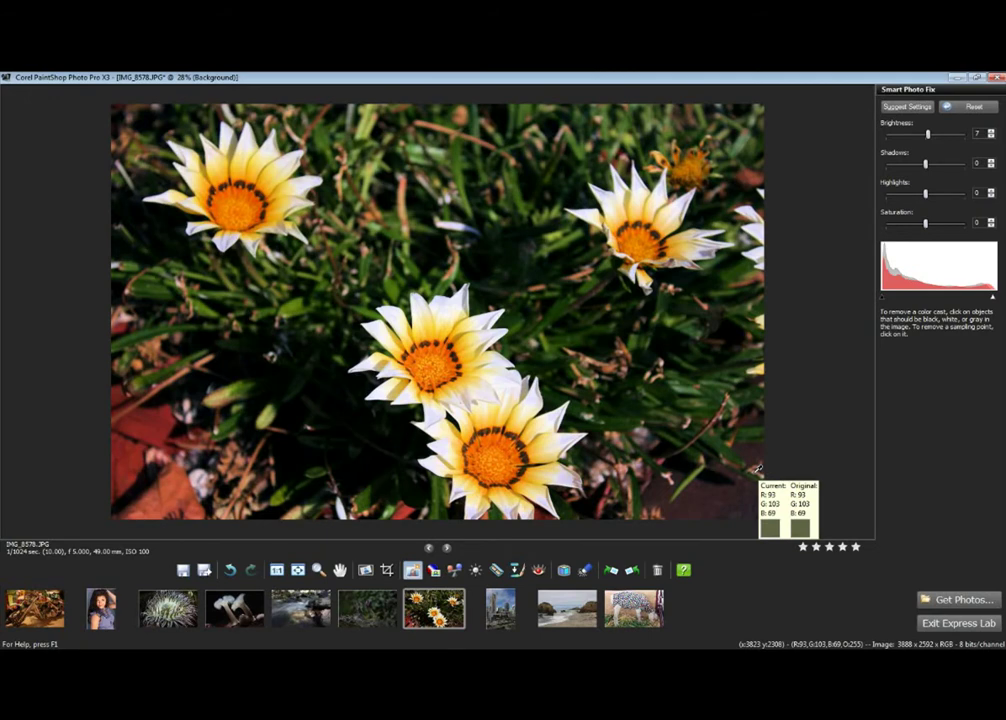
left_click(367, 617)
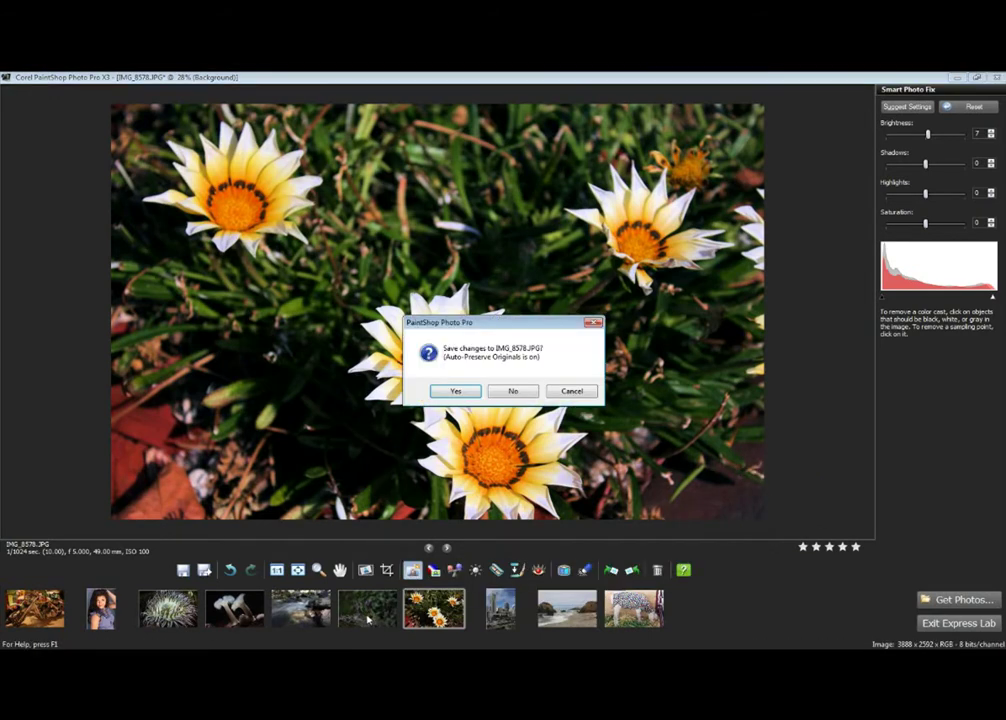
Save the flower photo, then give lavender IMG_7856 suggested settings, shadows -22 and saturation 28
left_click(462, 391)
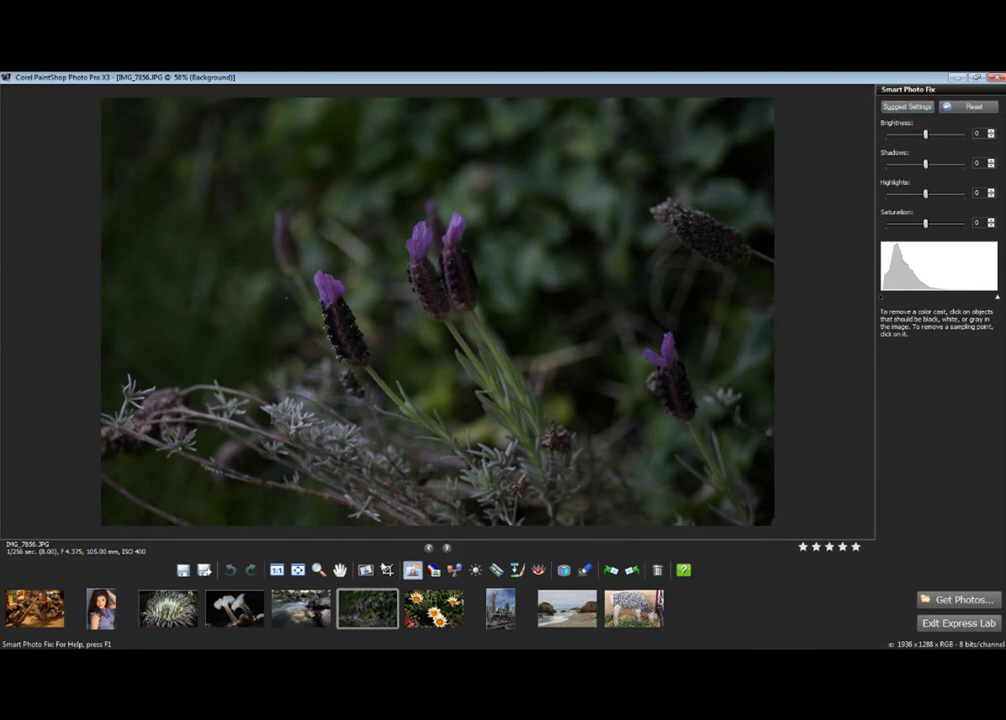
left_click(920, 108)
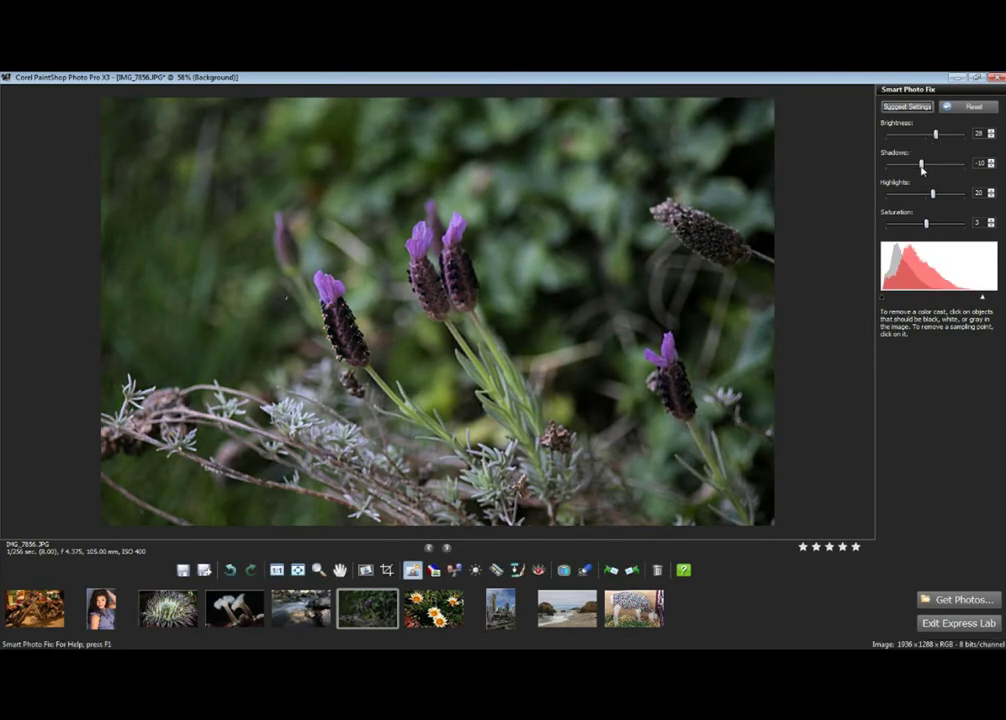
left_click_drag(921, 166, 918, 167)
left_click_drag(926, 223, 936, 223)
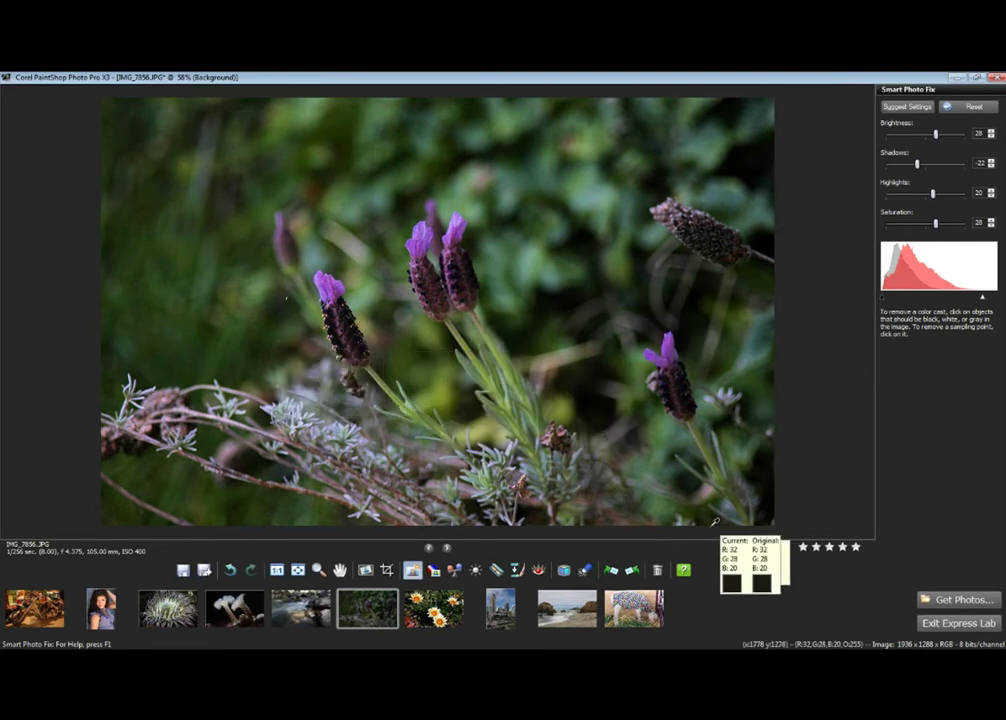
Free-form crop the lavender photo to 1502 x 1202, then select the motorcycle thumbnail
left_click(387, 571)
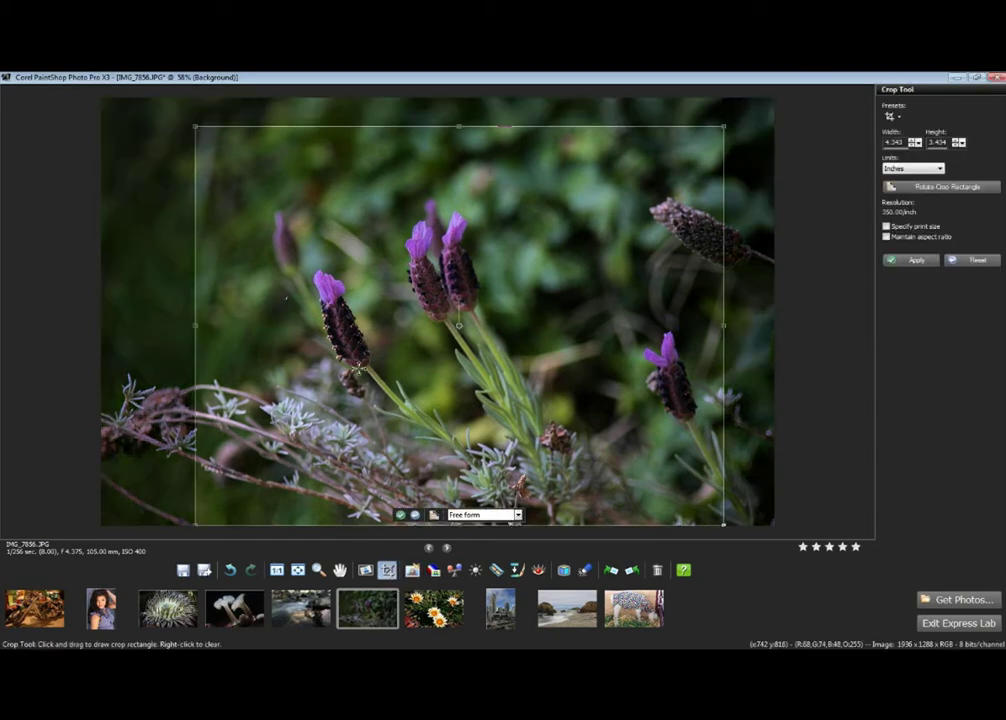
left_click_drag(726, 322, 772, 325)
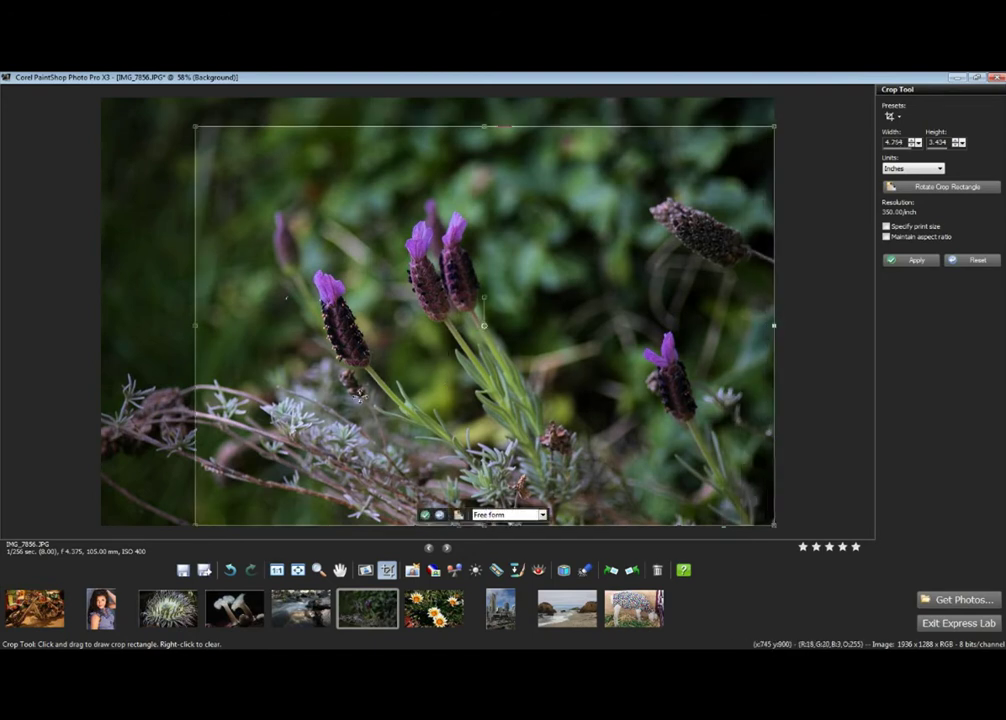
left_click_drag(196, 325, 251, 326)
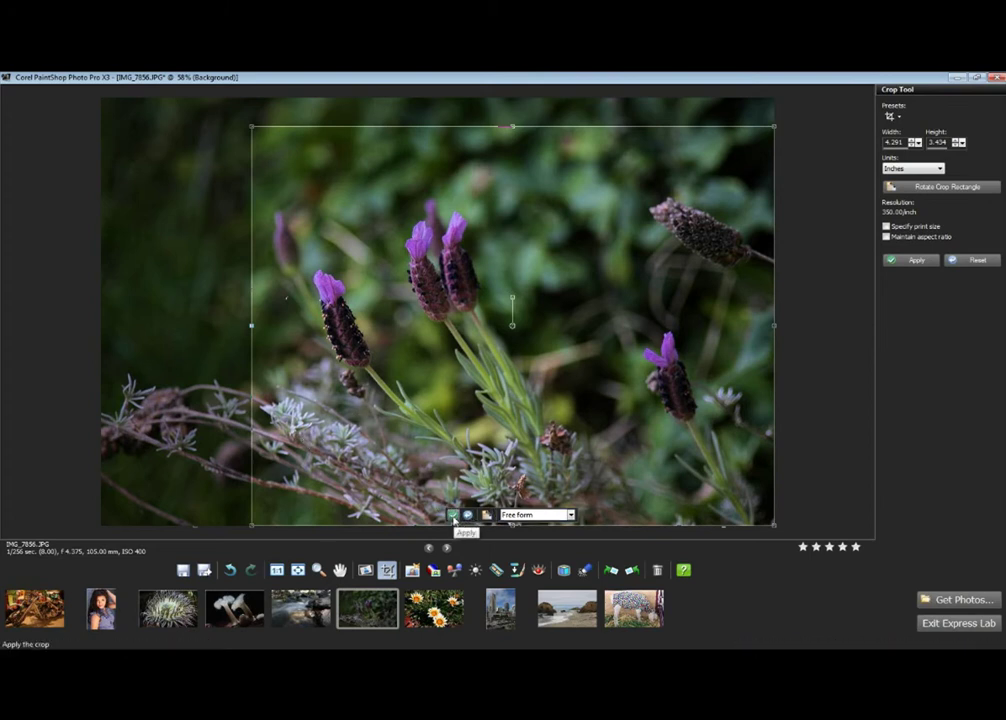
left_click(572, 516)
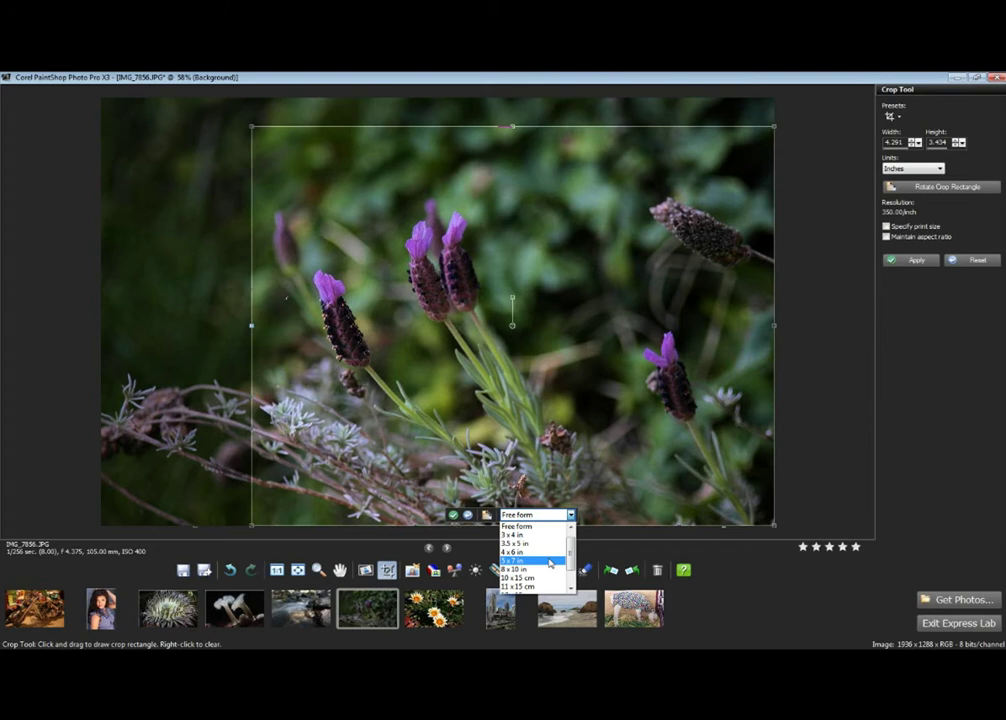
left_click(522, 516)
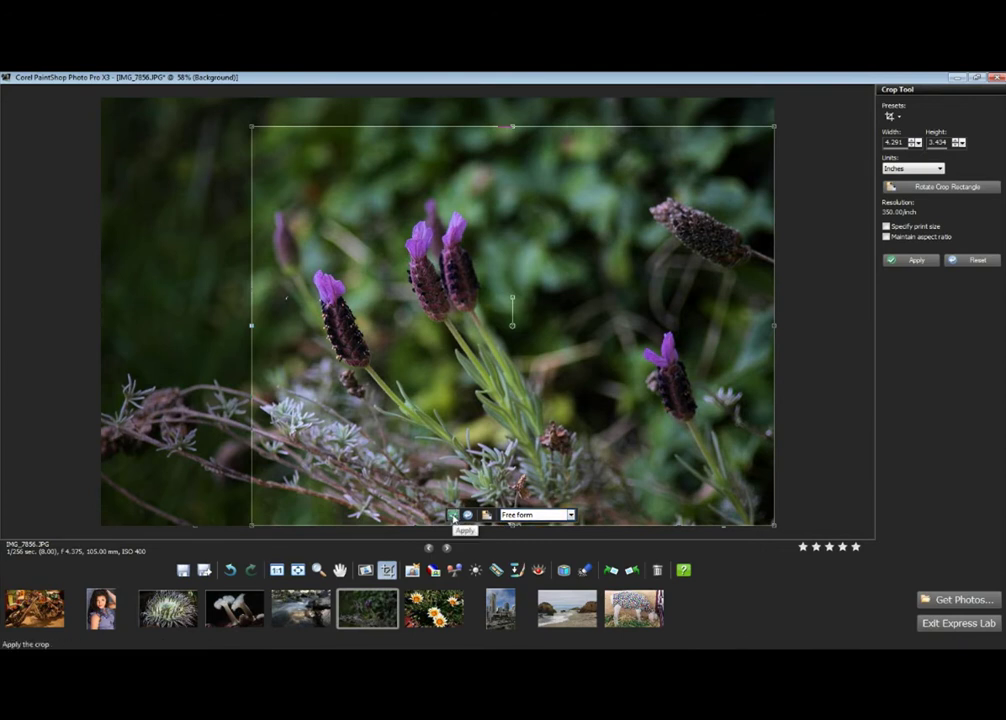
left_click(453, 515)
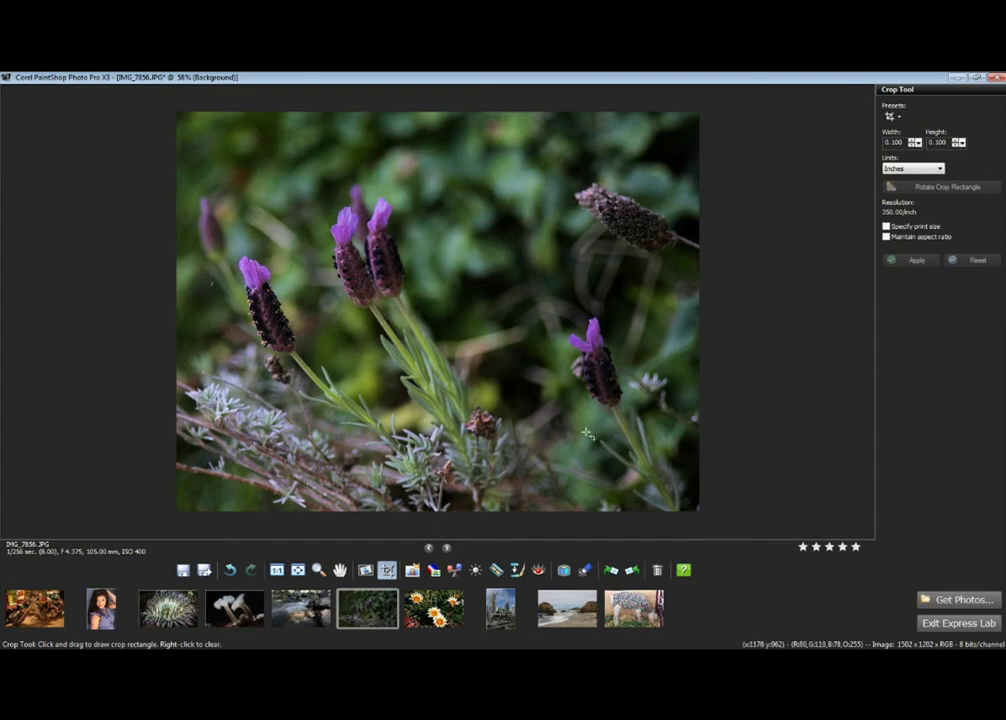
left_click(179, 568)
Discard the lavender crop and set motorcycle photo IMG_0785's Color Balance temperature to 8224
left_click(513, 392)
left_click(50, 605)
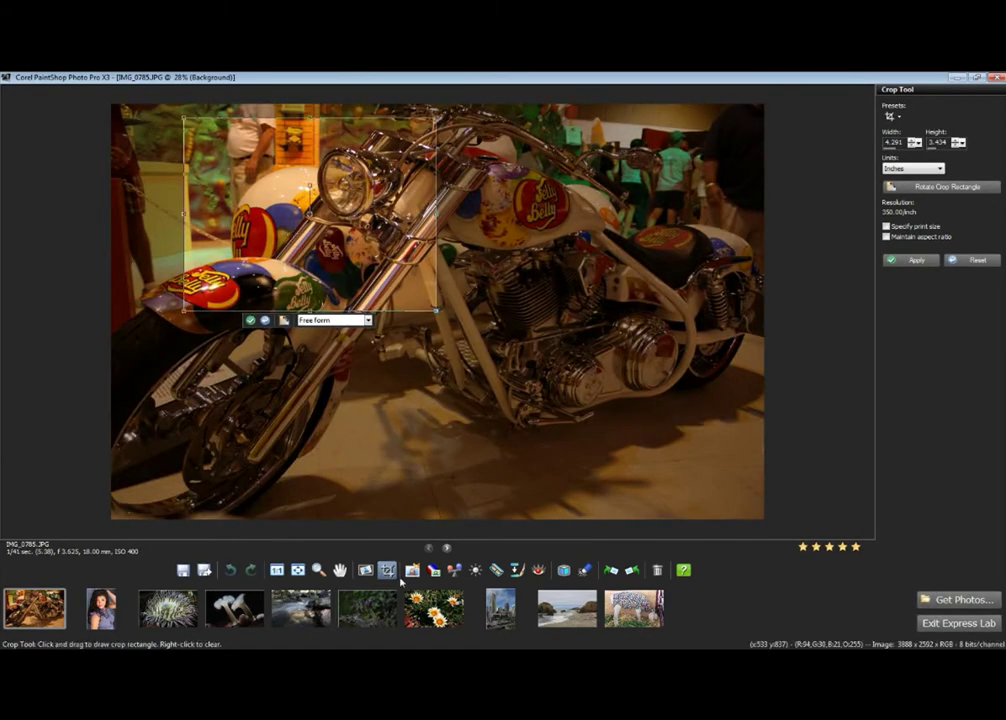
left_click(413, 570)
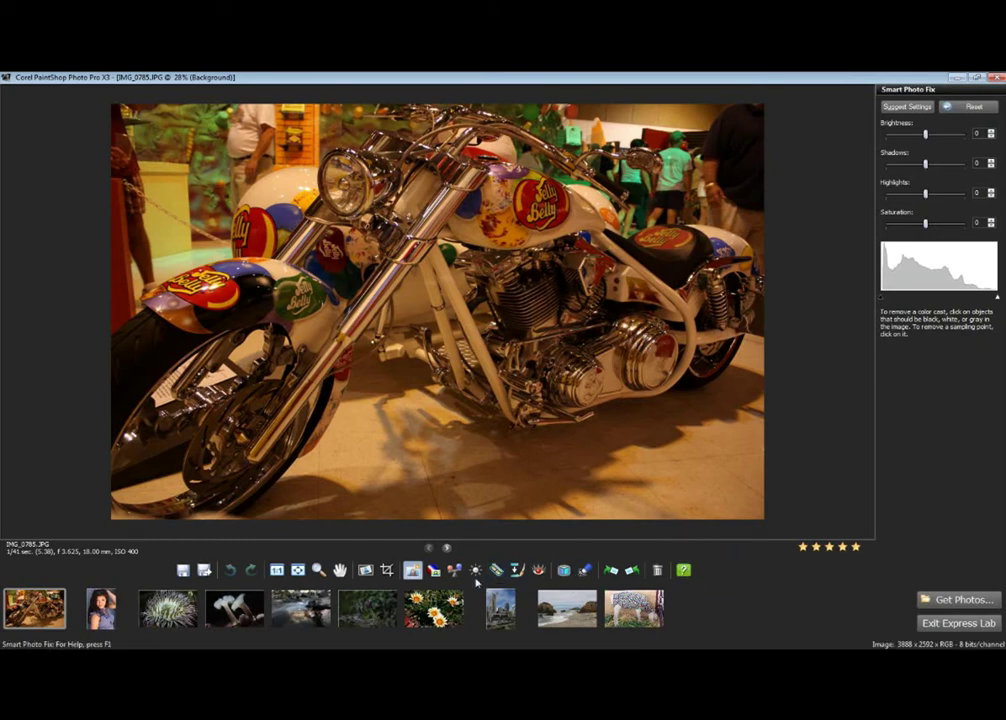
left_click(412, 570)
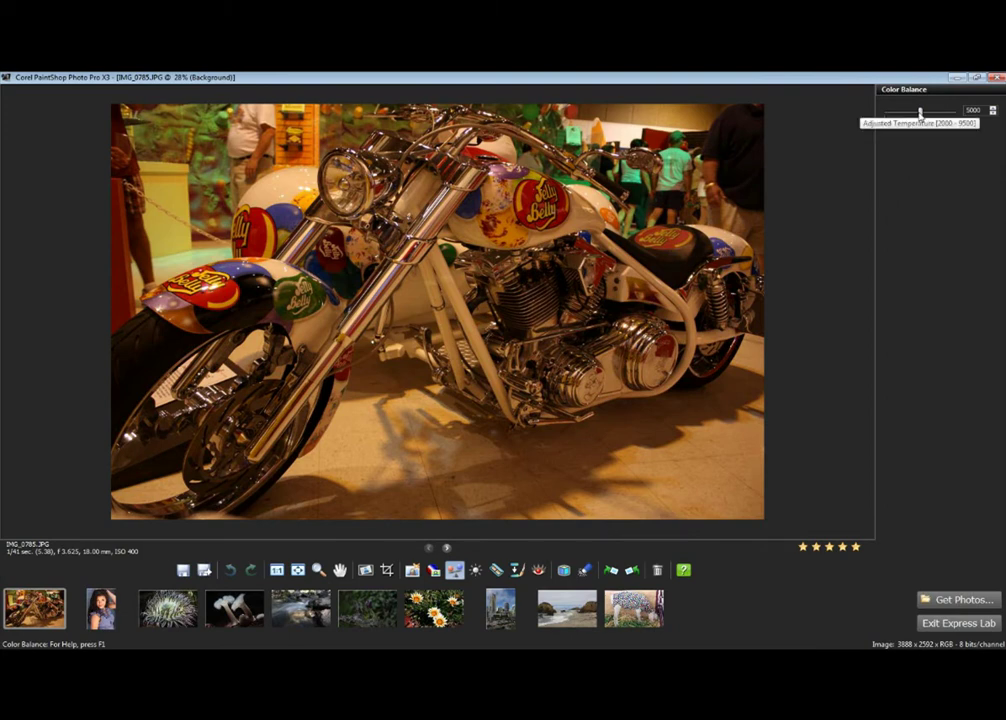
left_click_drag(920, 111, 898, 119)
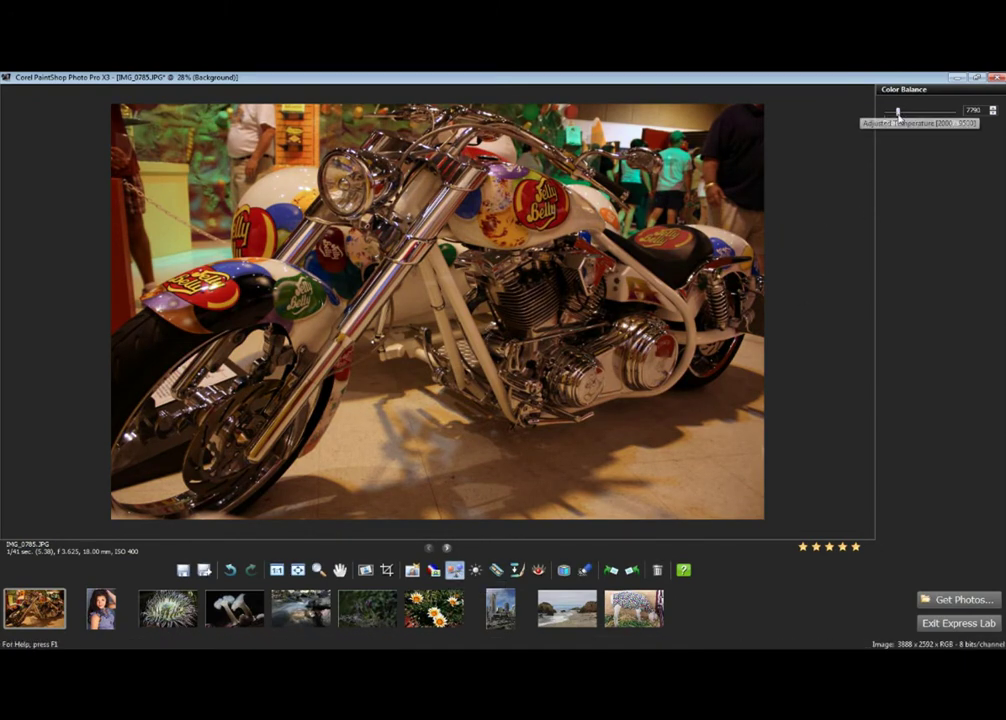
left_click_drag(898, 115, 895, 112)
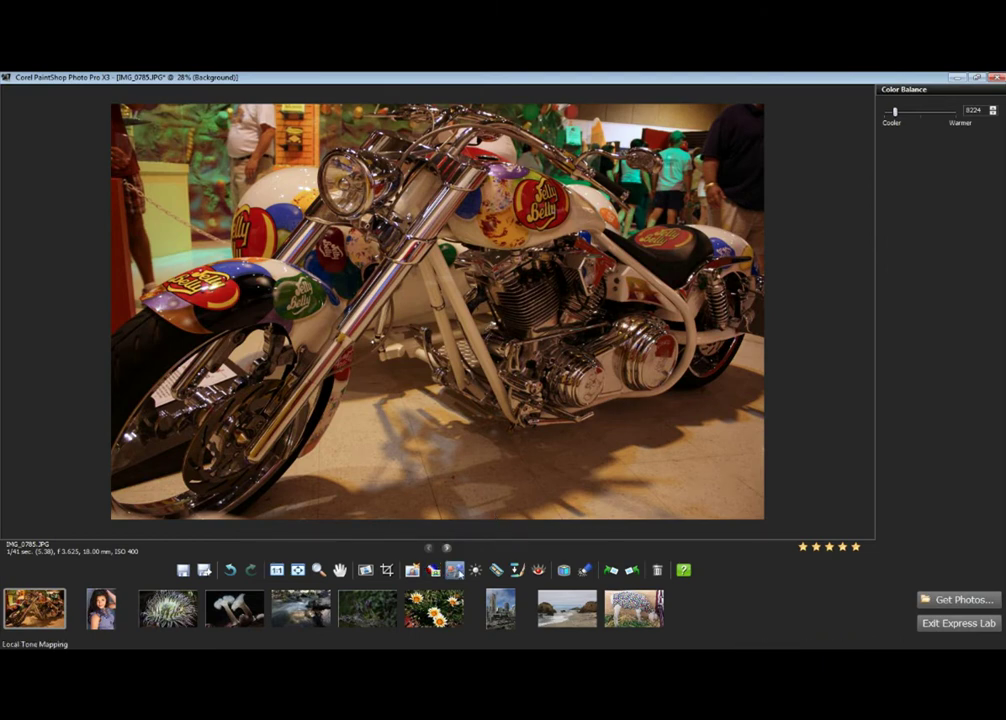
Raise the motorcycle photo's contrast, then nudge brightness up and contrast down one step
left_click(476, 569)
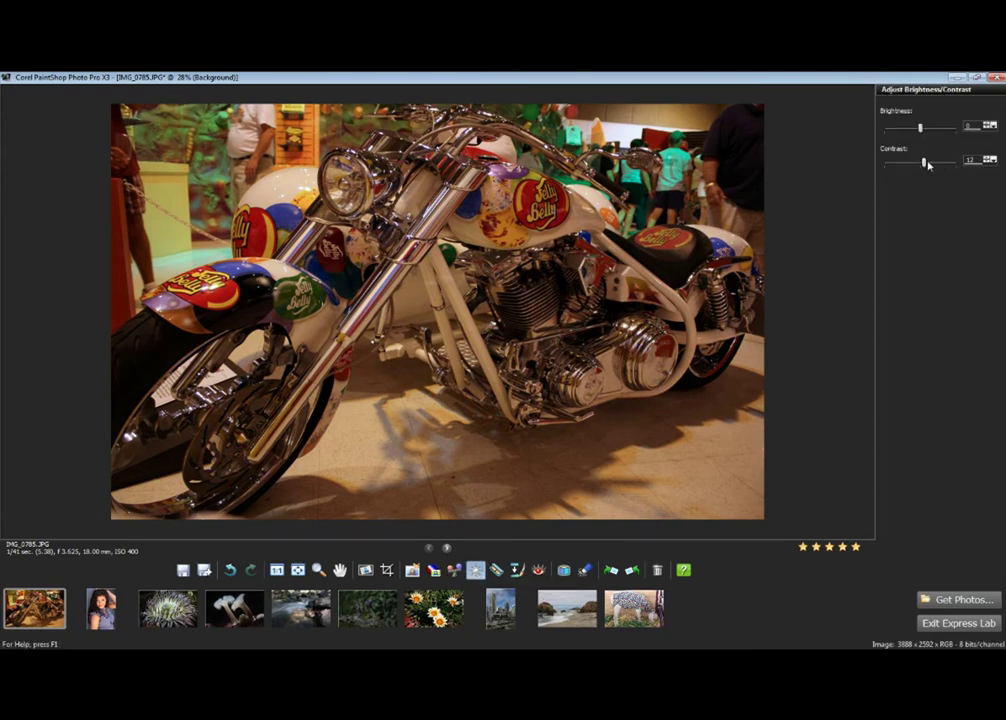
left_click_drag(927, 163, 924, 130)
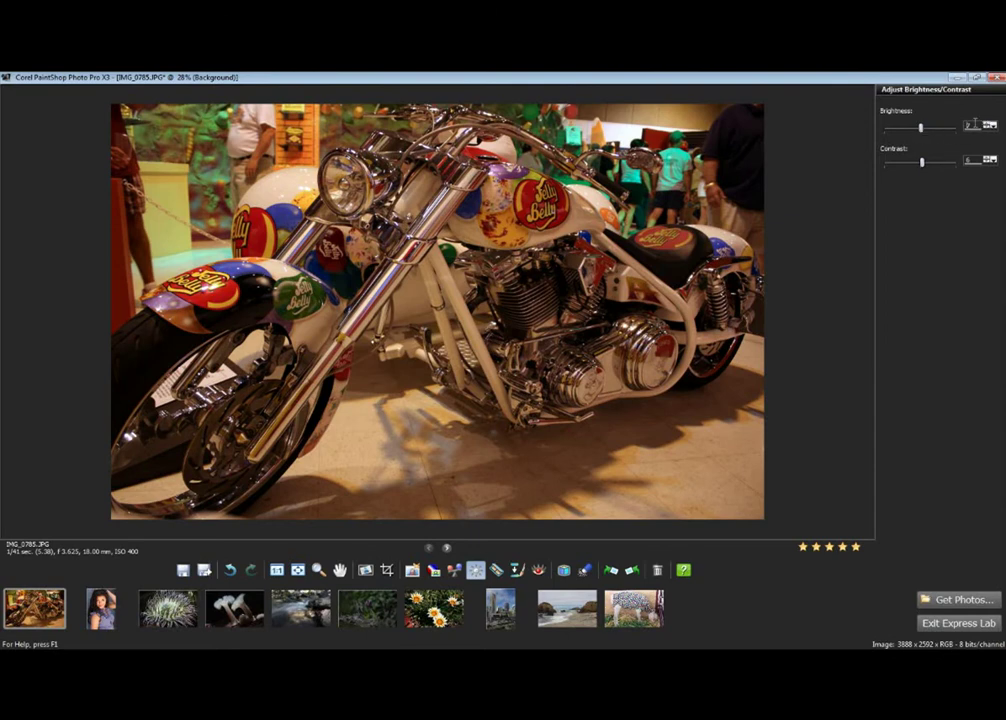
left_click(991, 124)
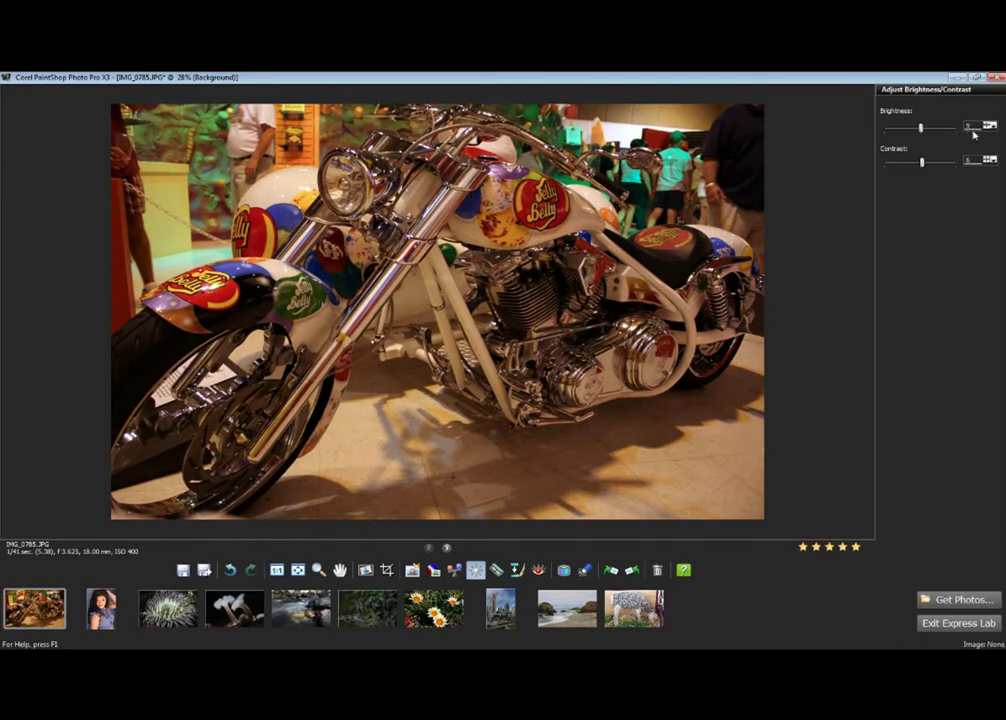
left_click(989, 164)
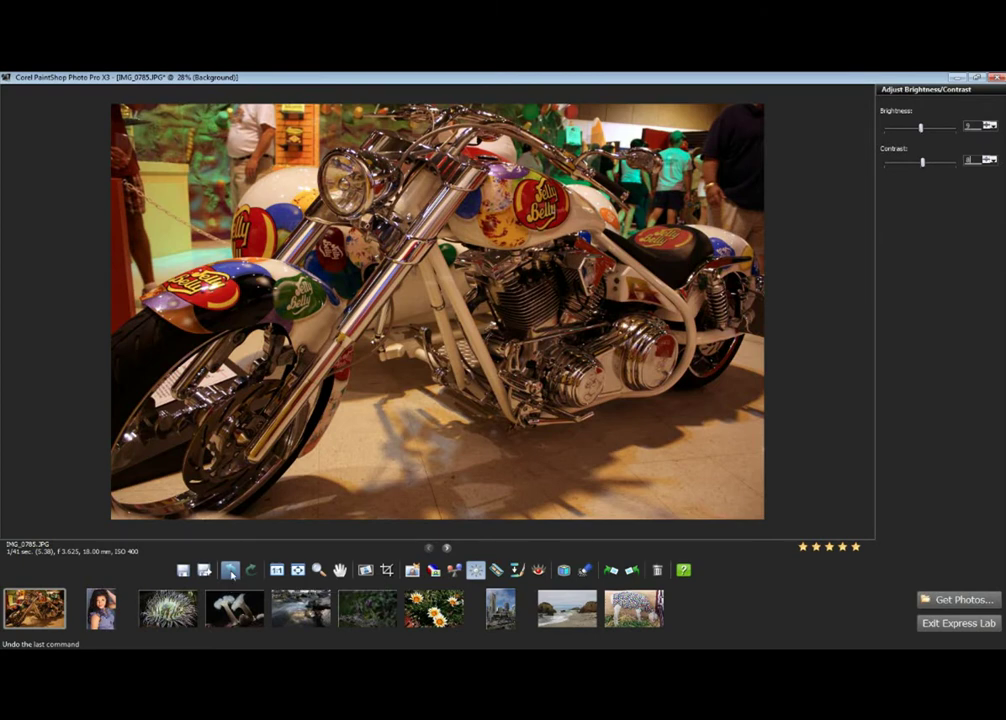
Switch to sea anemone photo IMG_5150.JPG without saving the motorcycle edits, then zoom in
left_click(232, 622)
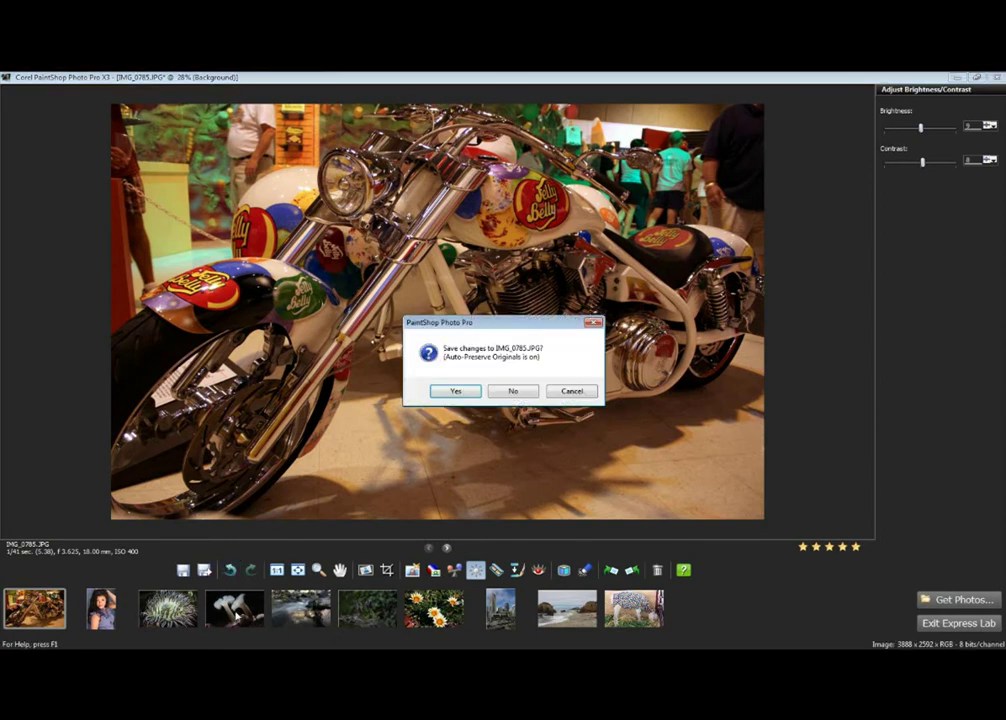
left_click(513, 391)
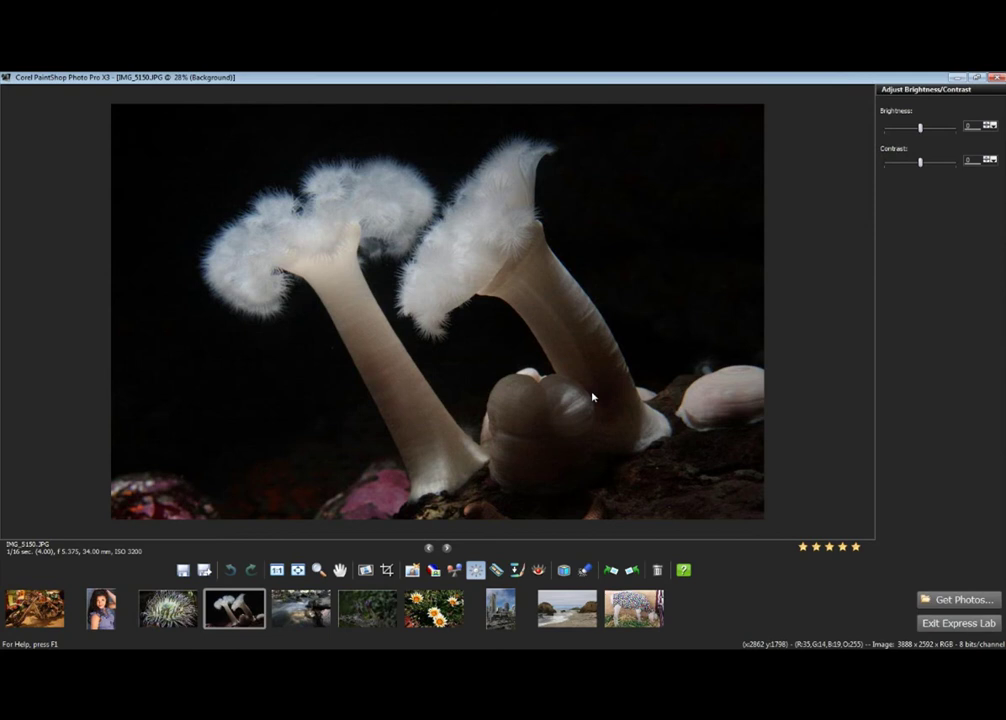
scroll(592, 397, "up", 5)
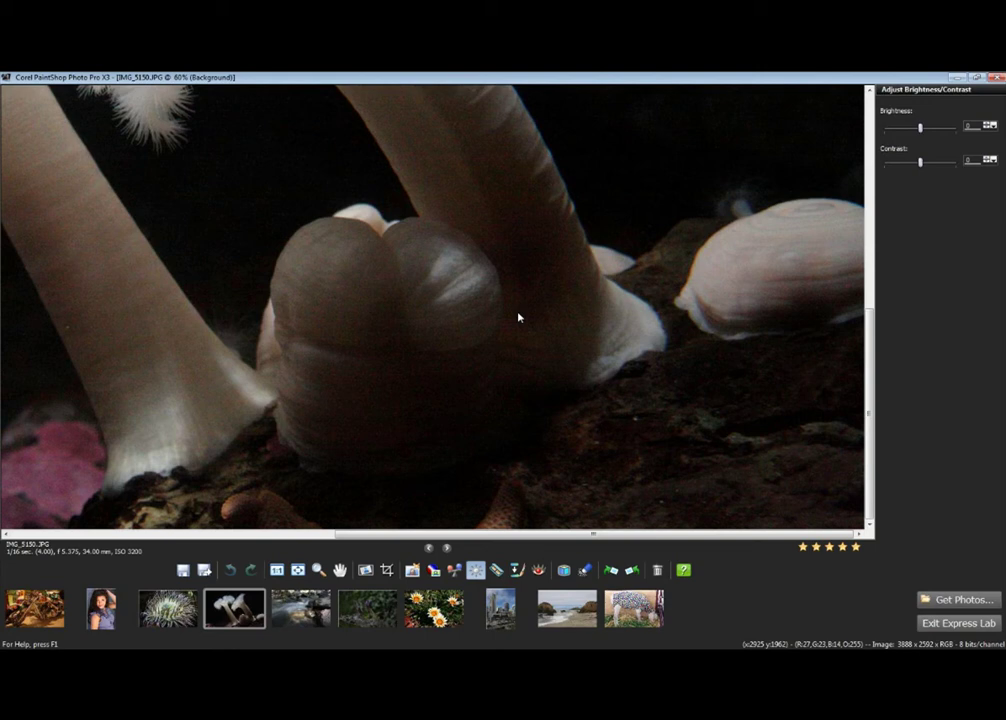
Apply One Step Noise Removal to IMG_5150.JPG and check the result up close
left_click(585, 570)
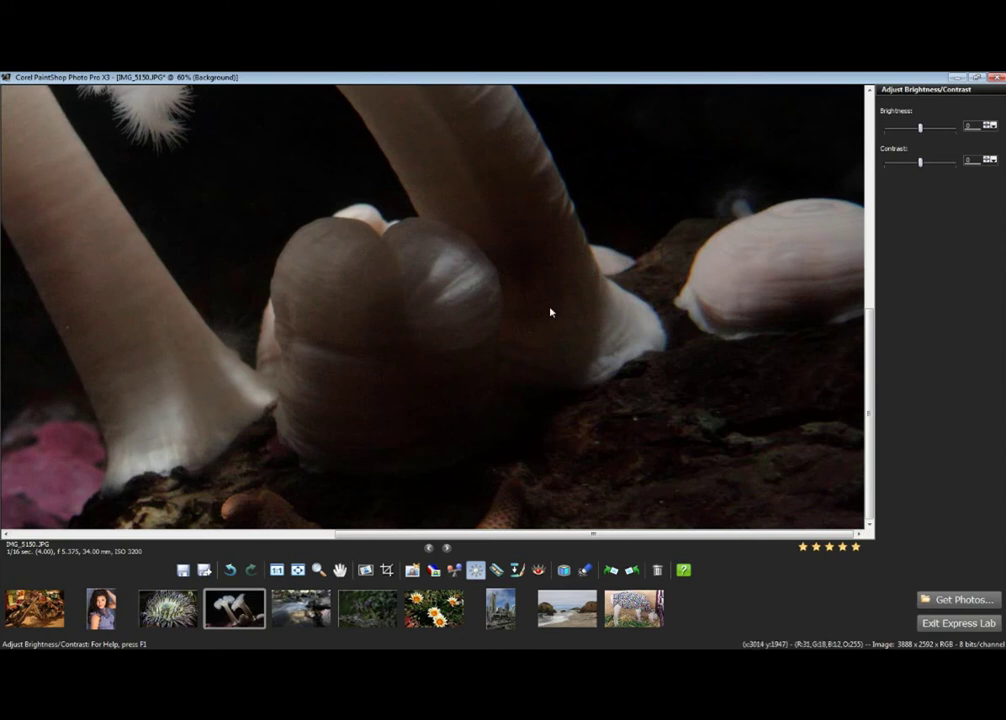
scroll(467, 336, "up", 1)
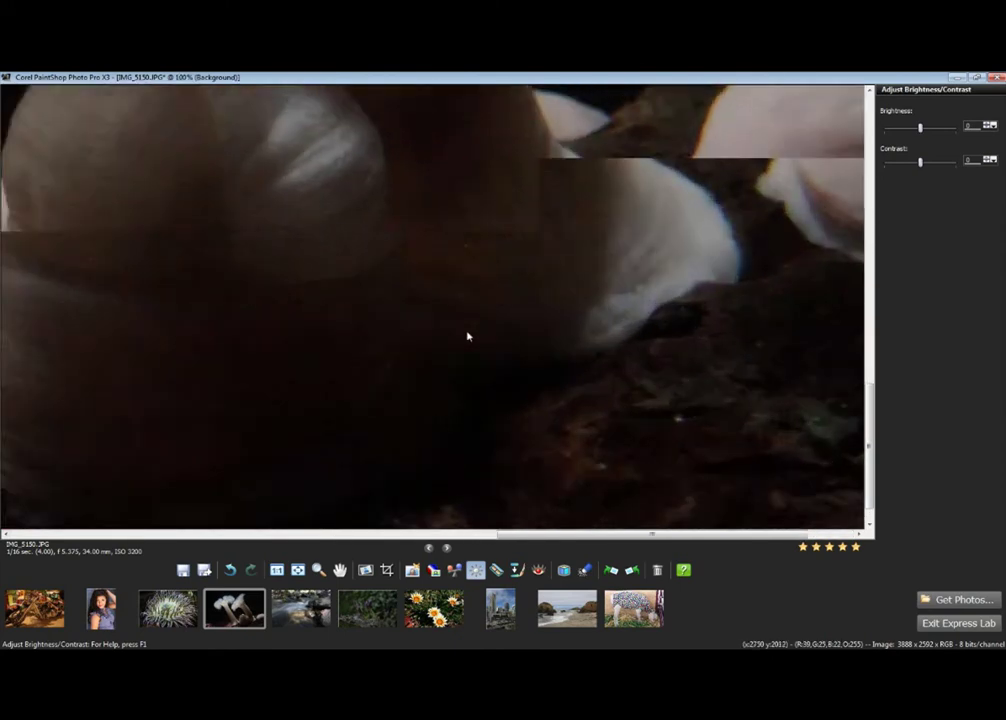
scroll(467, 336, "down", 4)
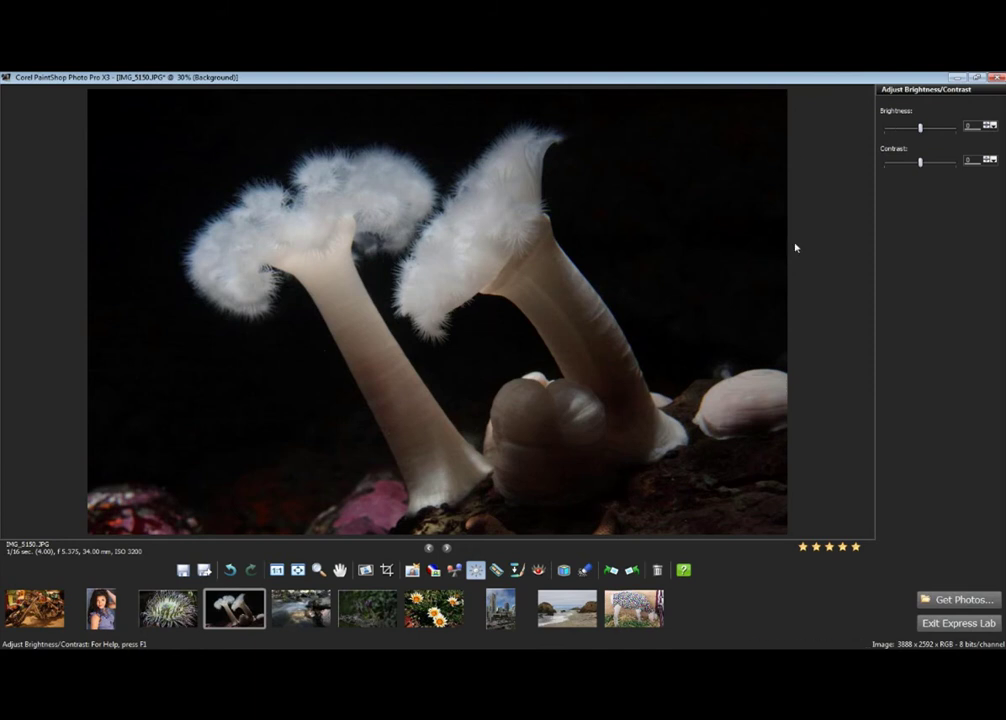
Set the anemone photo's Smart Photo Fix saturation to 20, then choose beach photo IMG_8835
left_click(412, 571)
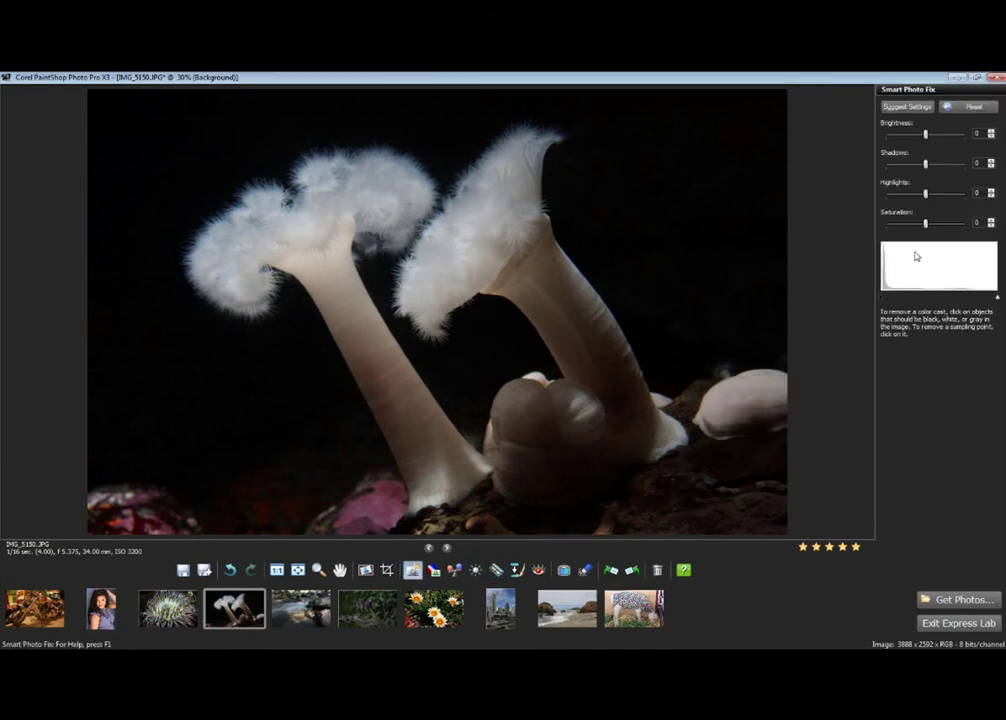
left_click(935, 225)
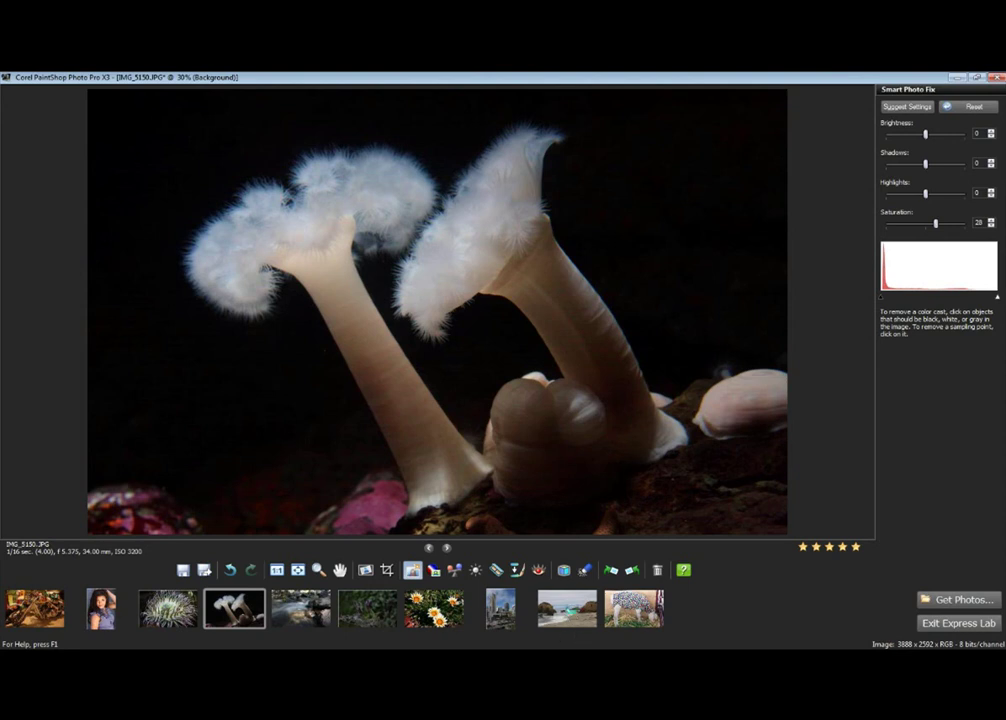
left_click(567, 610)
Decline saving the anemone edits so beach photo IMG_8835.JPG loads
left_click(518, 392)
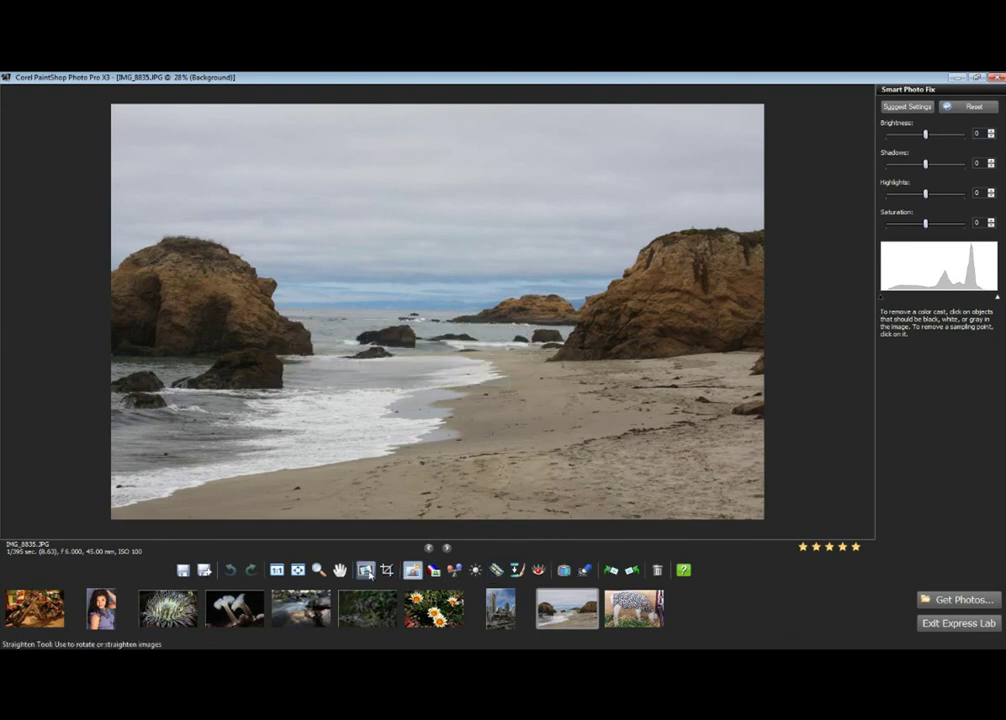
Align the Straighten tool's guide line with the sea horizon, at roughly 1.7°
left_click(366, 572)
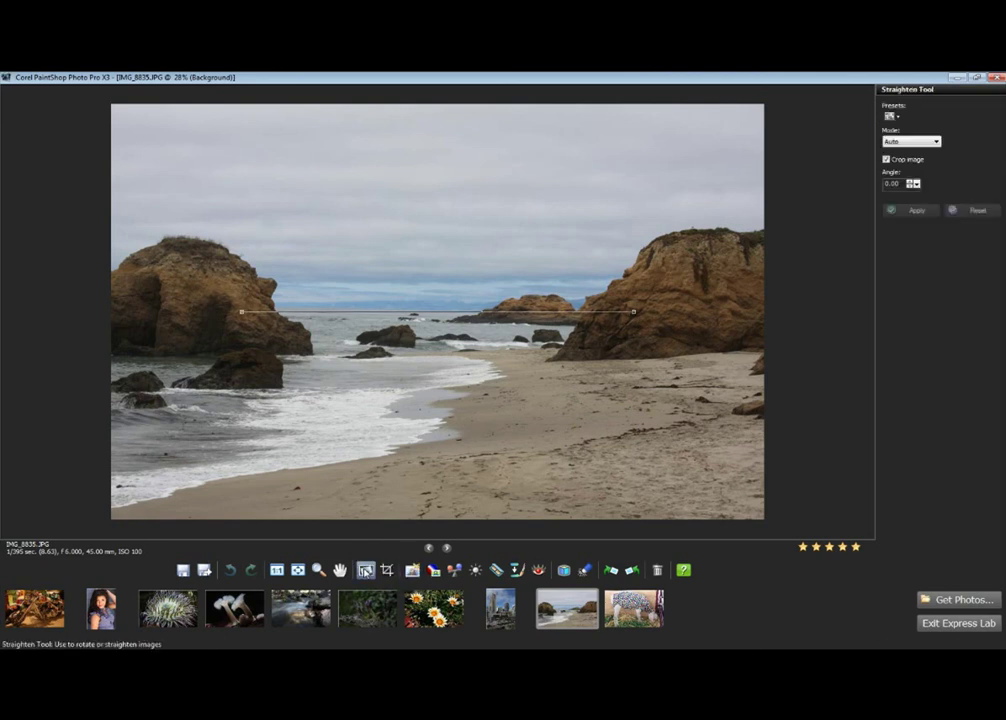
left_click_drag(243, 312, 279, 305)
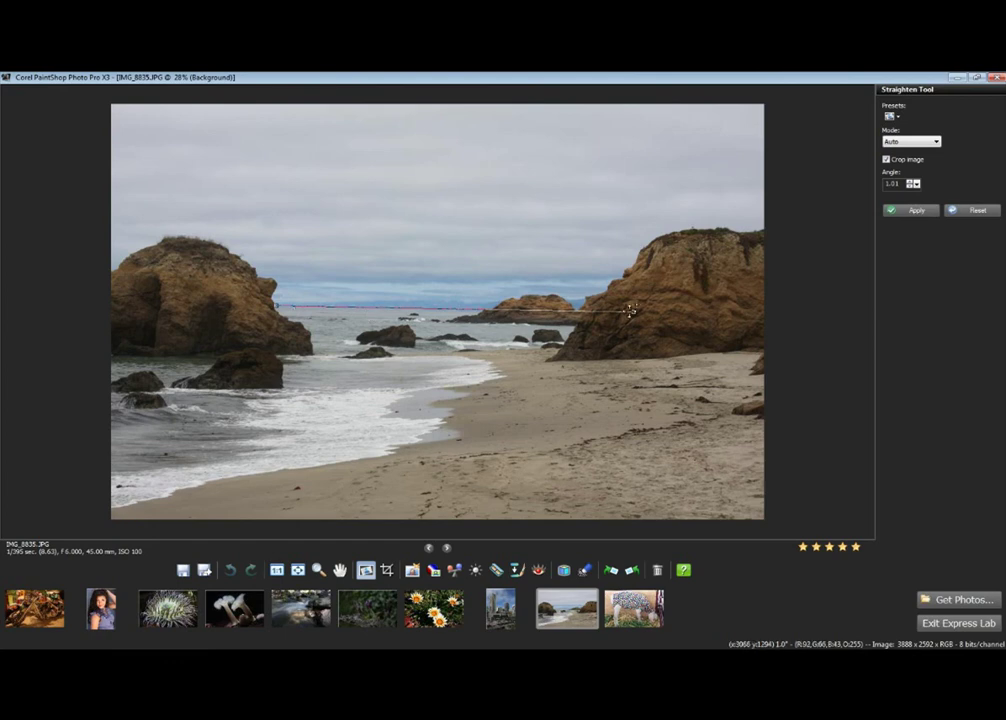
left_click_drag(633, 312, 472, 311)
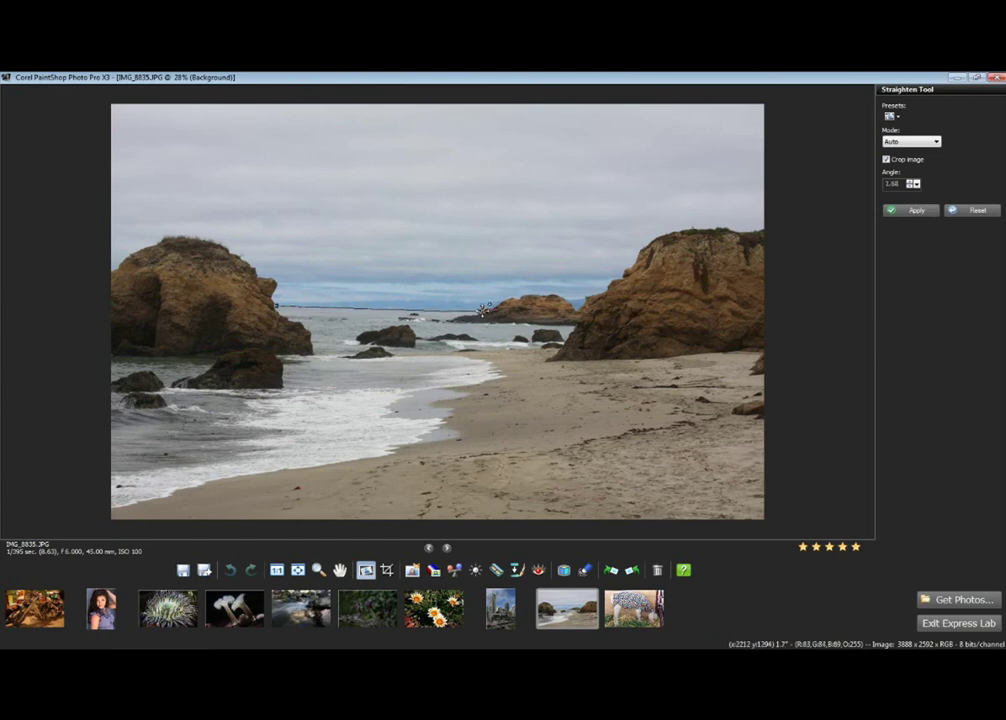